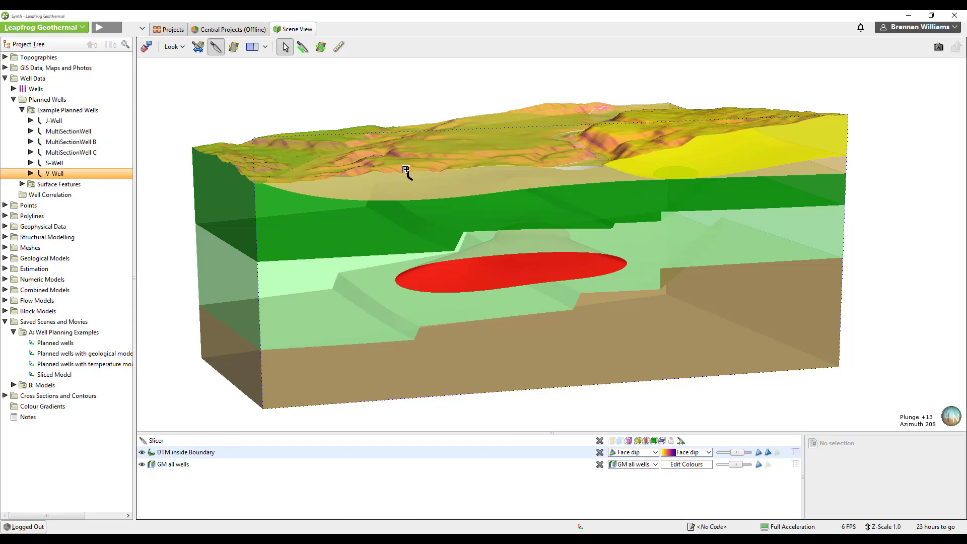
Drag V-Well, J-Well, S-Well and MultiSectionWell from Planned Wells into the scene.
left_click_drag(61, 173, 406, 168)
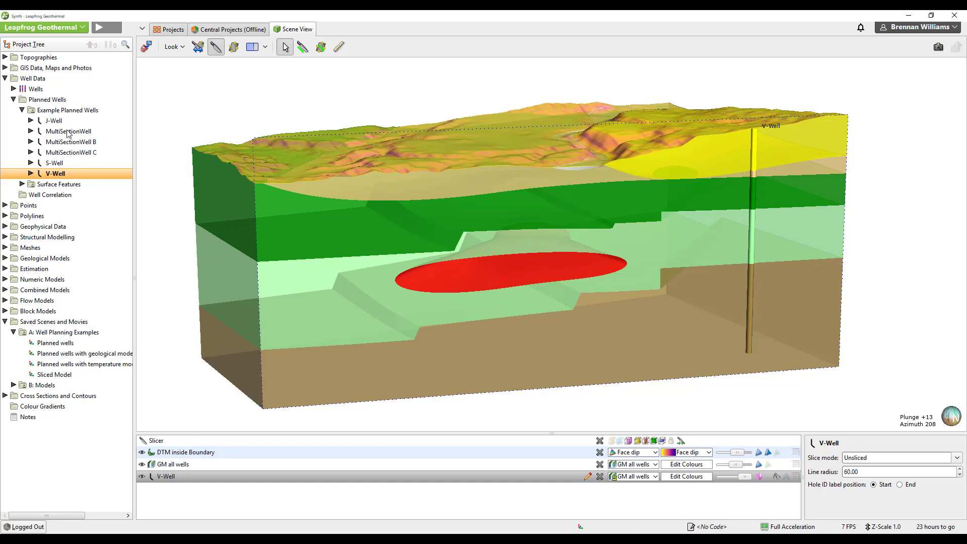
left_click_drag(54, 121, 347, 143)
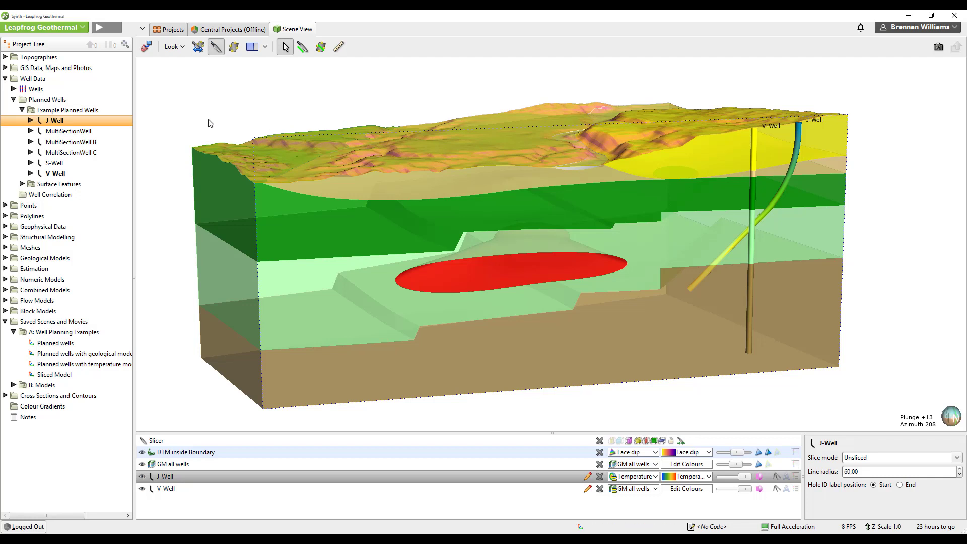
left_click_drag(55, 162, 446, 171)
left_click_drag(84, 131, 401, 163)
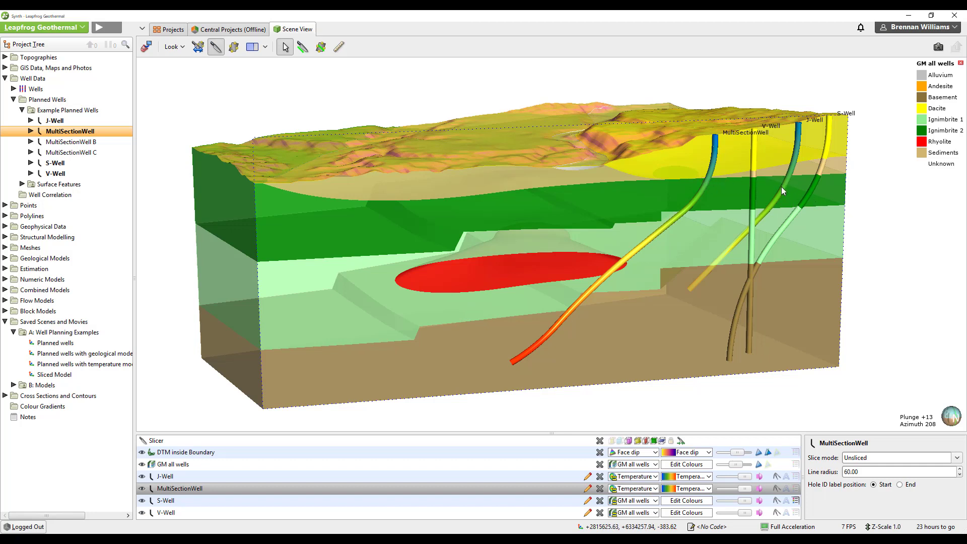
right_click(69, 130)
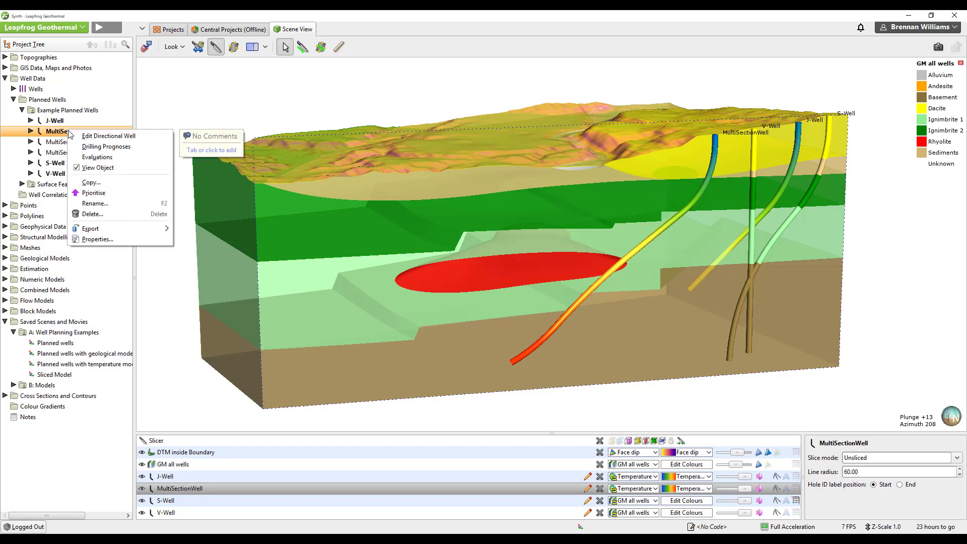
left_click(98, 157)
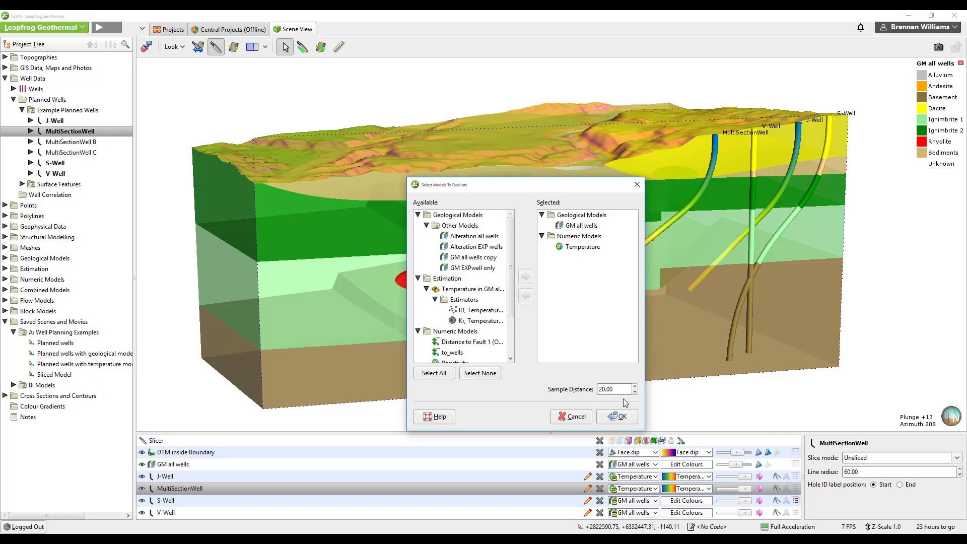
left_click(582, 417)
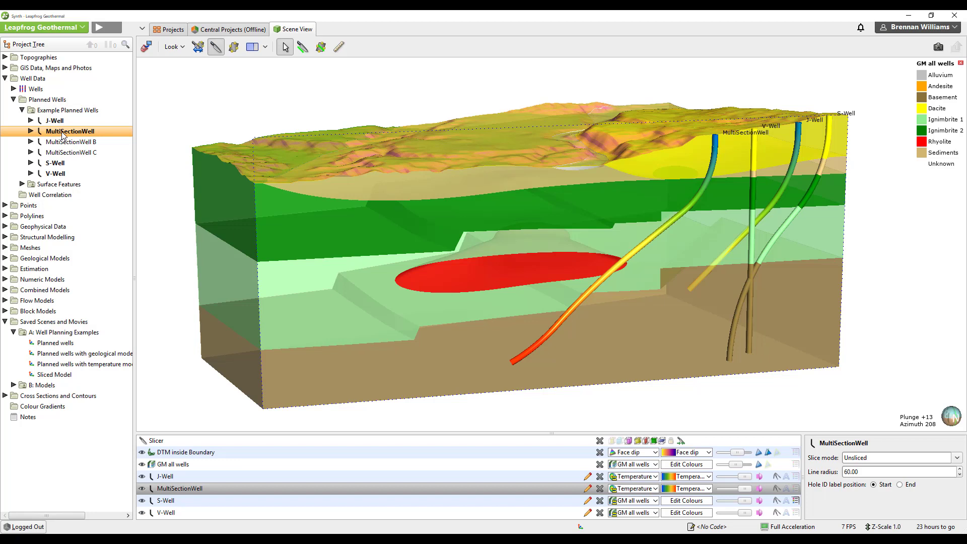
right_click(63, 135)
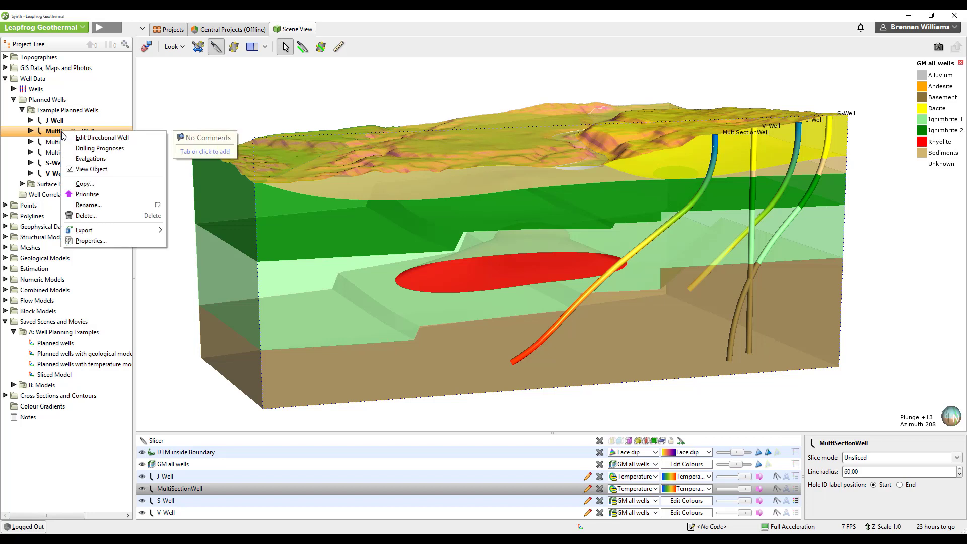
left_click(114, 154)
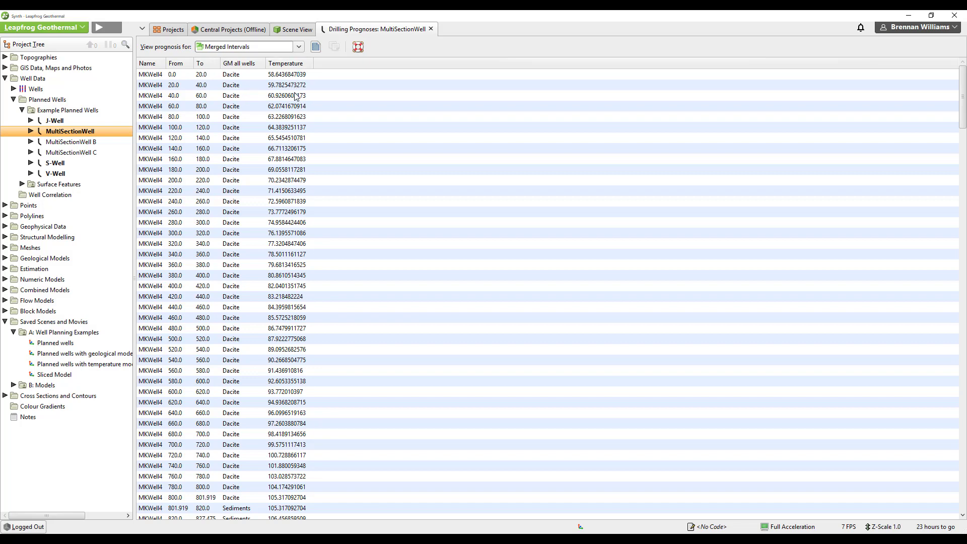
left_click(316, 47)
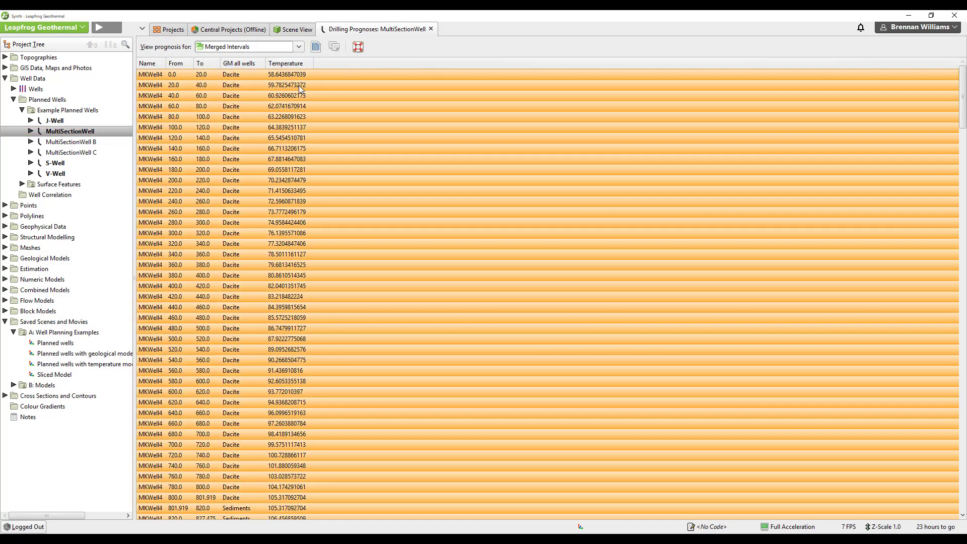
left_click(333, 47)
left_click(431, 29)
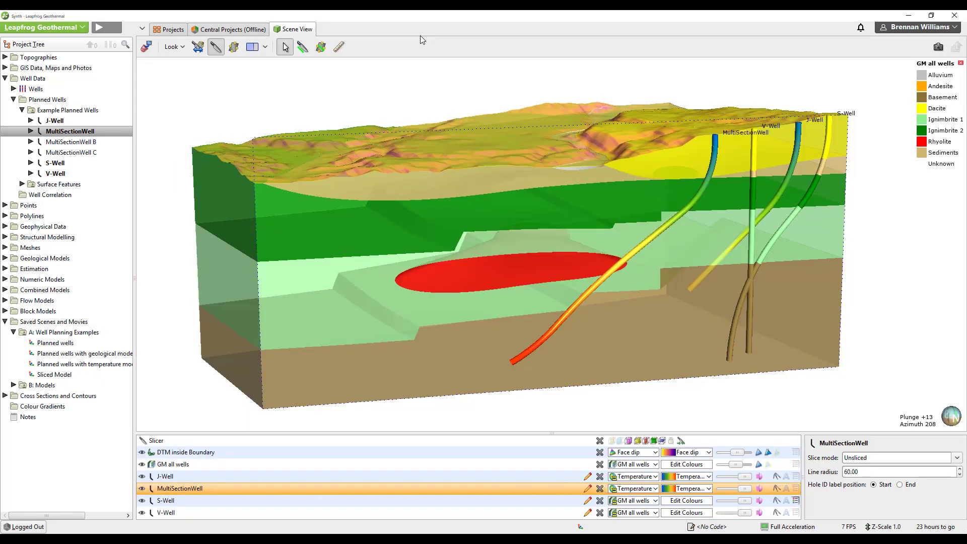
right_click(68, 131)
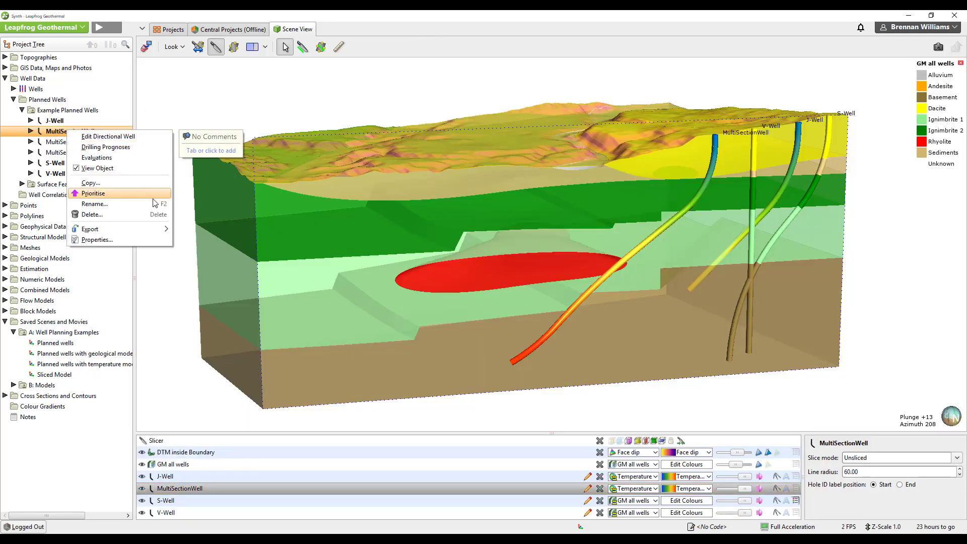
mouse_move(121, 228)
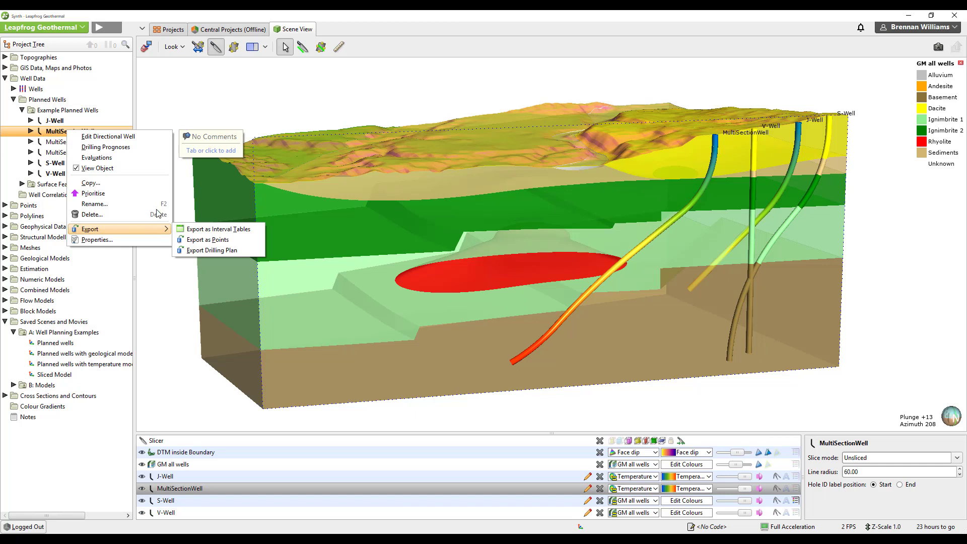
left_click(172, 113)
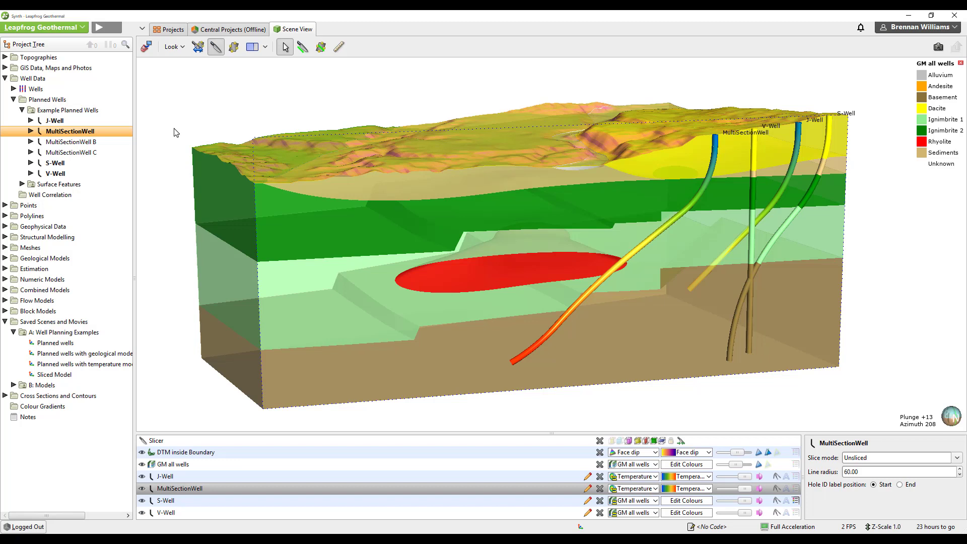
Duplicate MultiSectionWell as 'MultiSectionWell copy'.
right_click(79, 133)
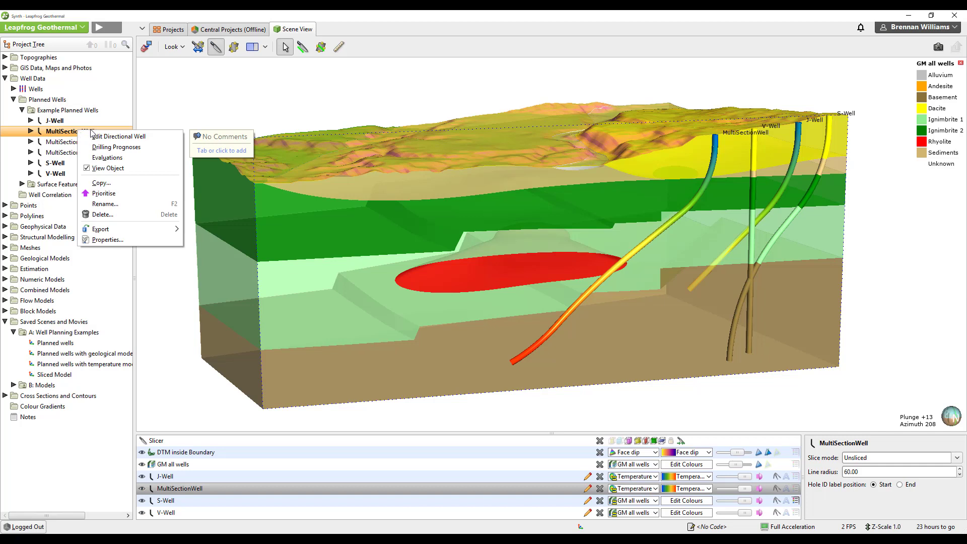
left_click(106, 184)
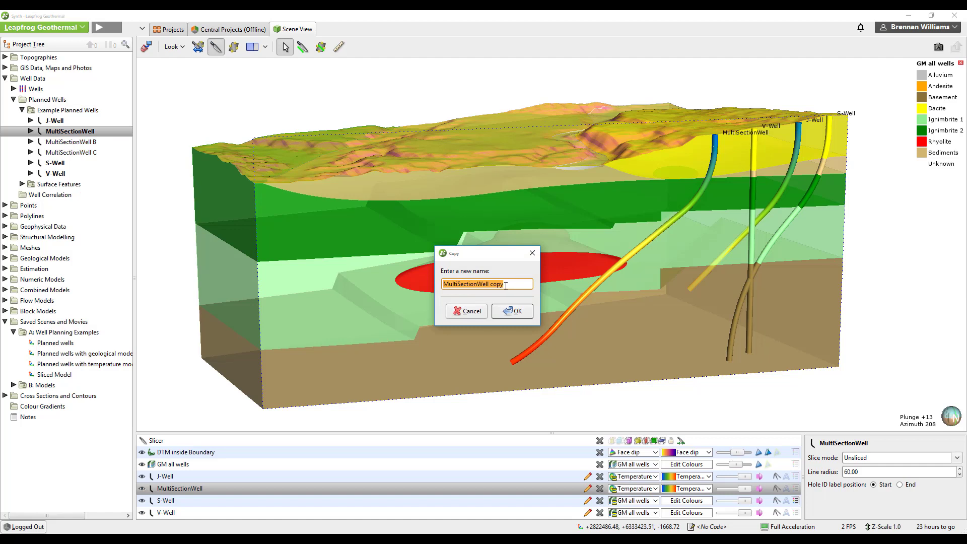
left_click(522, 314)
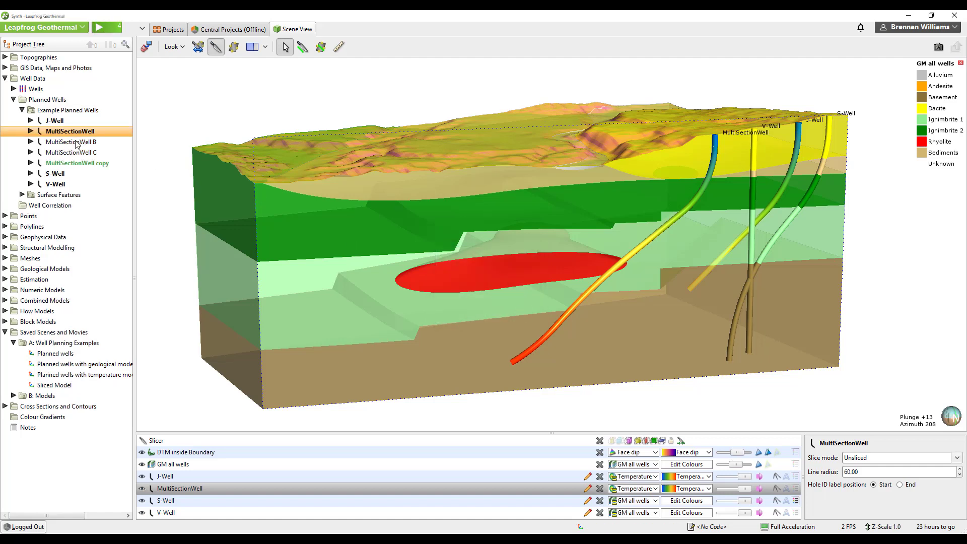
Relocate MultiSectionWell B's collar to a picked terrain spot projected onto the topography.
left_click_drag(77, 145, 448, 215)
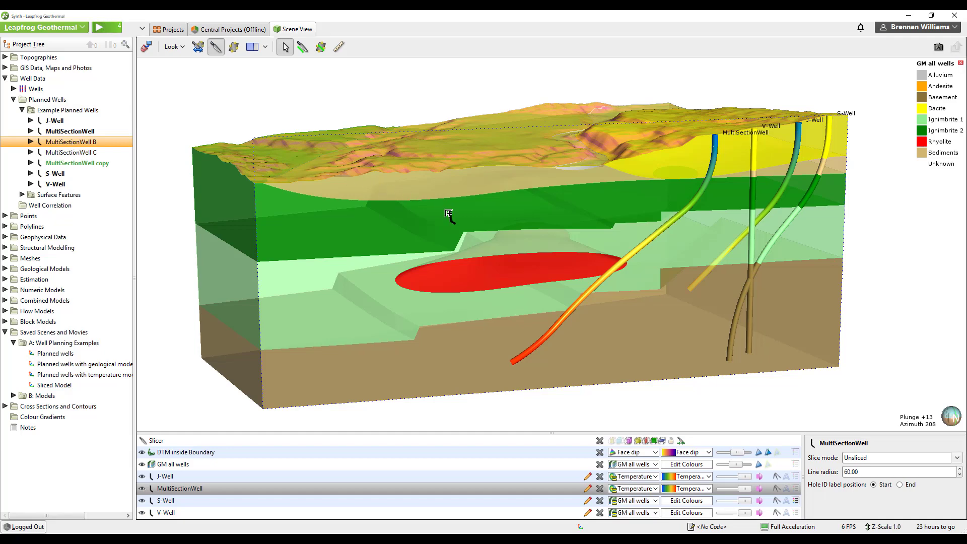
left_click_drag(449, 215, 87, 144)
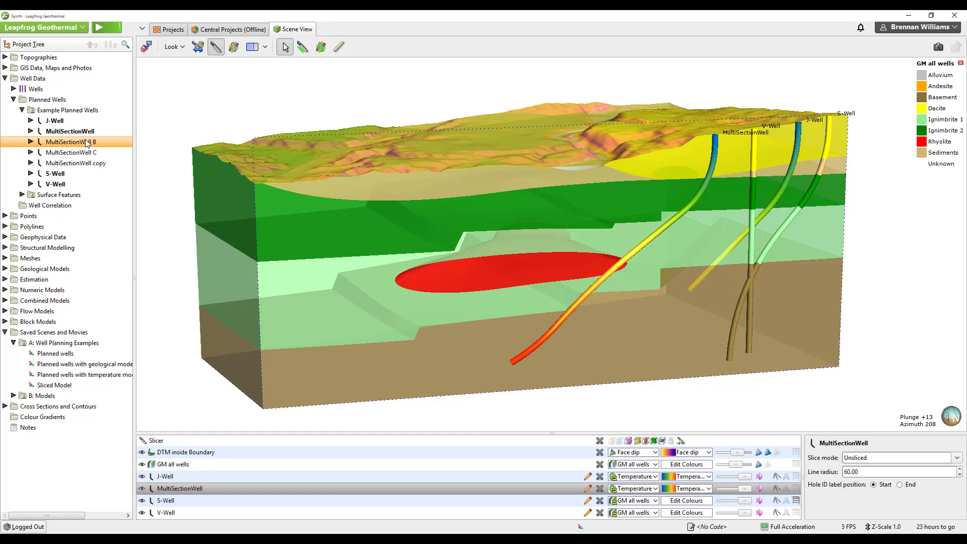
double_click(87, 144)
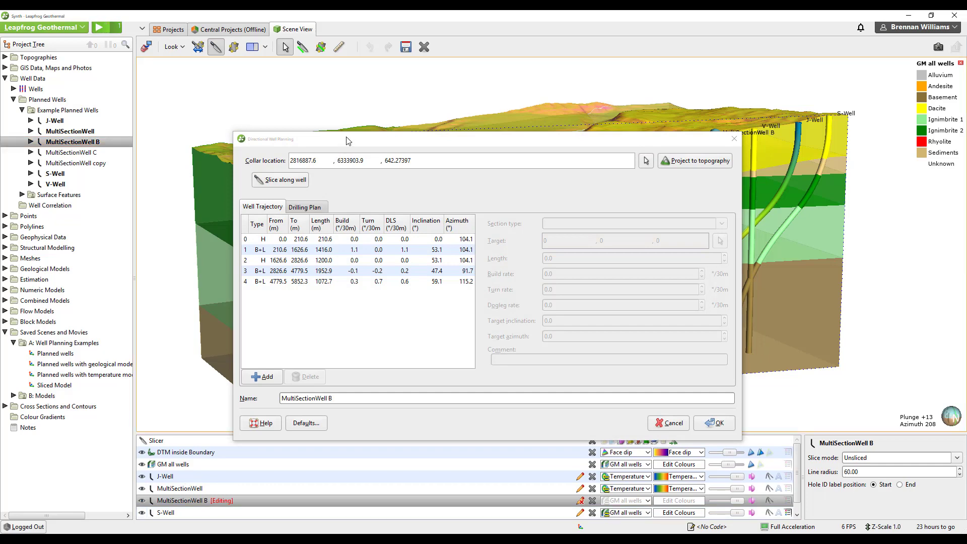
mouse_move(349, 140)
left_mouse_down()
mouse_move(570, 167)
mouse_move(582, 235)
left_mouse_up()
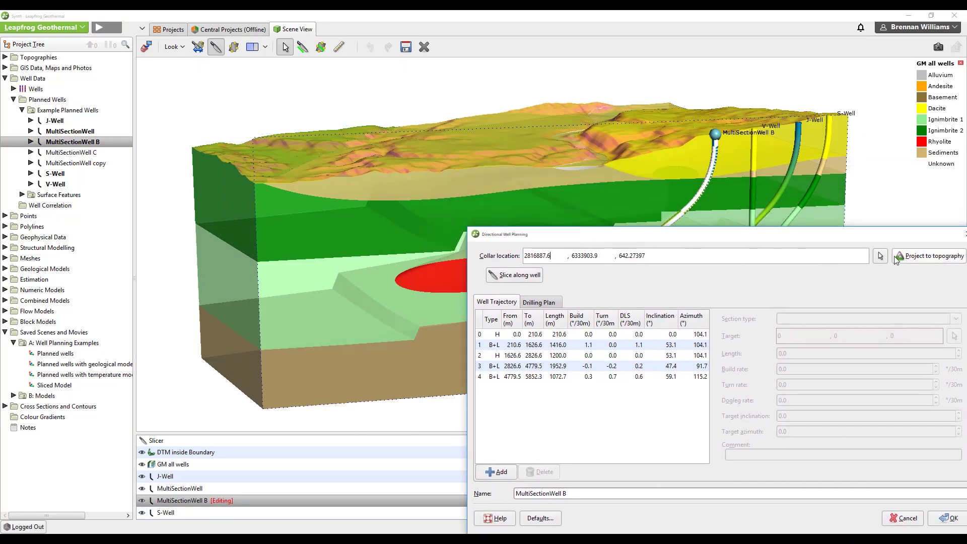
left_click(880, 256)
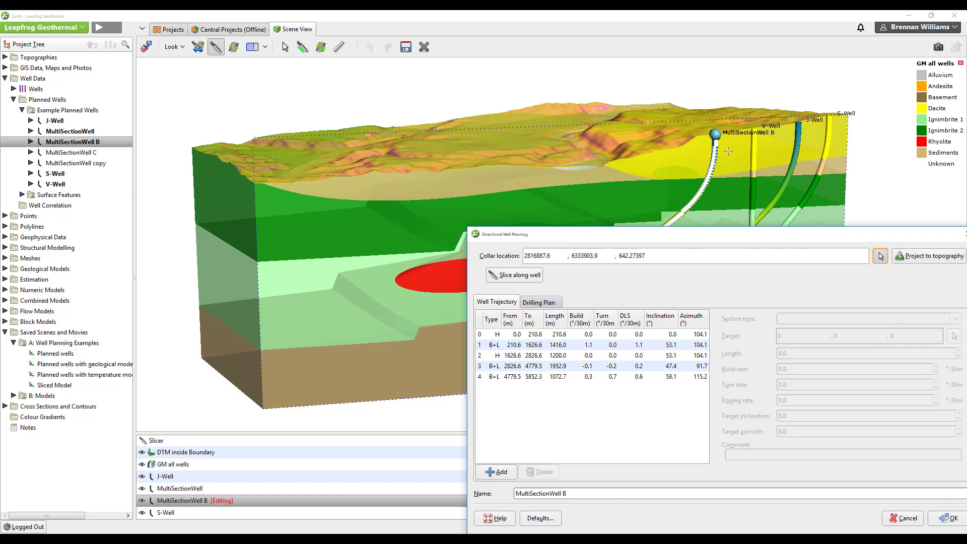
left_click(673, 153)
left_click(929, 256)
mouse_move(843, 234)
left_mouse_down()
mouse_move(724, 412)
mouse_move(735, 134)
left_mouse_up()
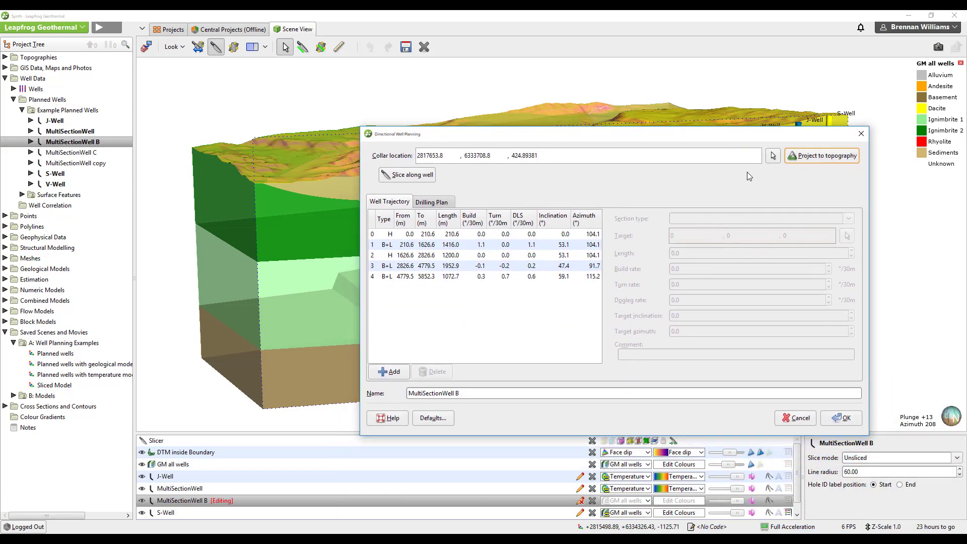
left_click(844, 419)
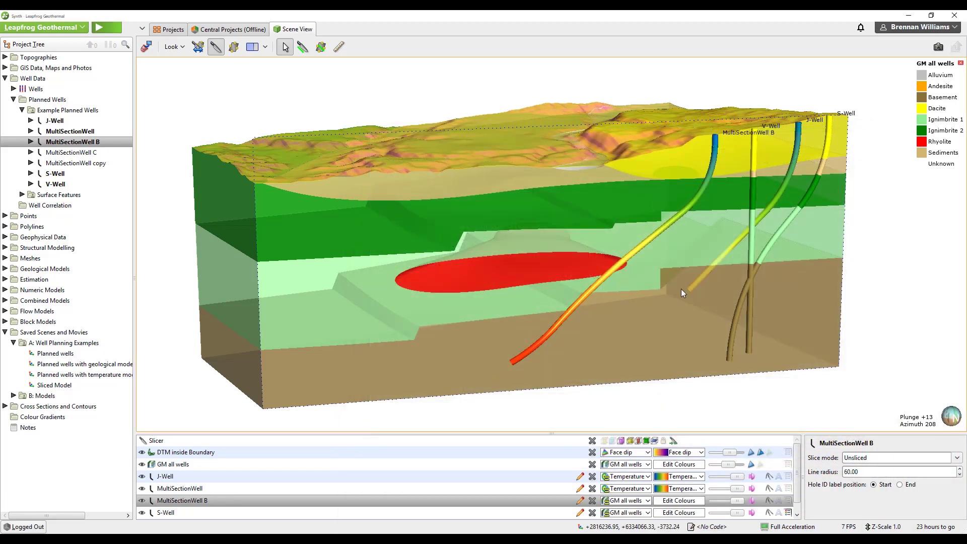
Drag MultiSectionWell C into the 3D scene.
left_click_drag(53, 157, 355, 185)
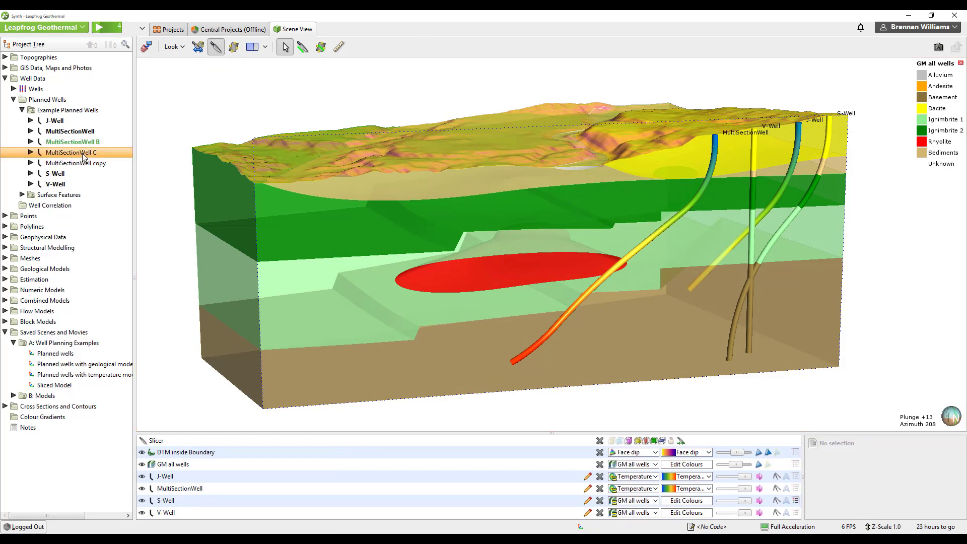
left_click_drag(355, 185, 514, 225)
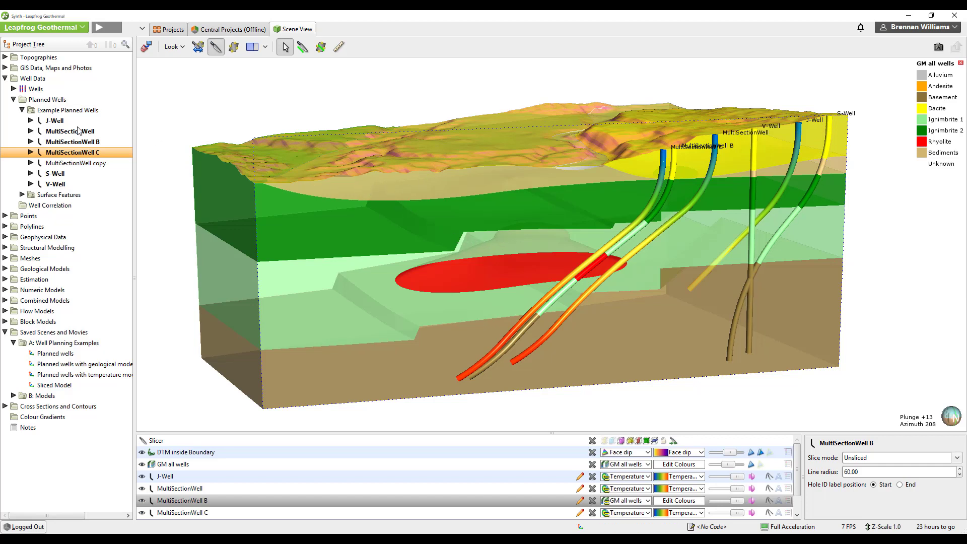
Start a new planned directional well in the Example Planned Wells folder.
right_click(58, 113)
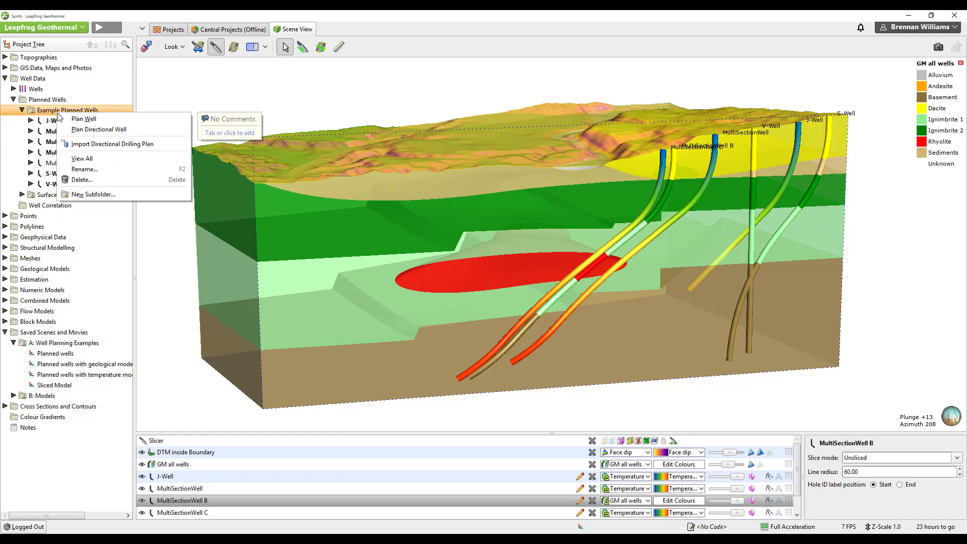
left_click(104, 130)
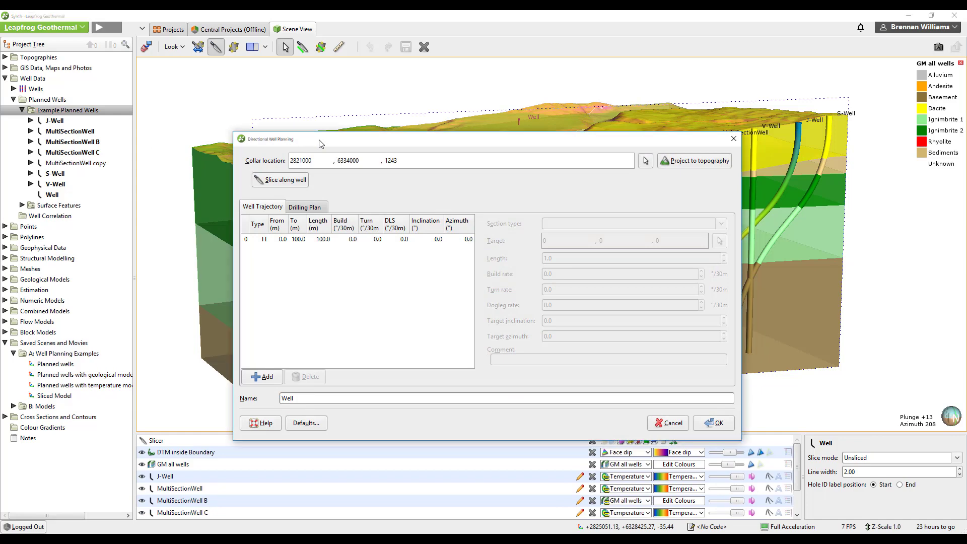
mouse_move(319, 143)
left_mouse_down()
mouse_move(514, 195)
mouse_move(530, 208)
left_mouse_up()
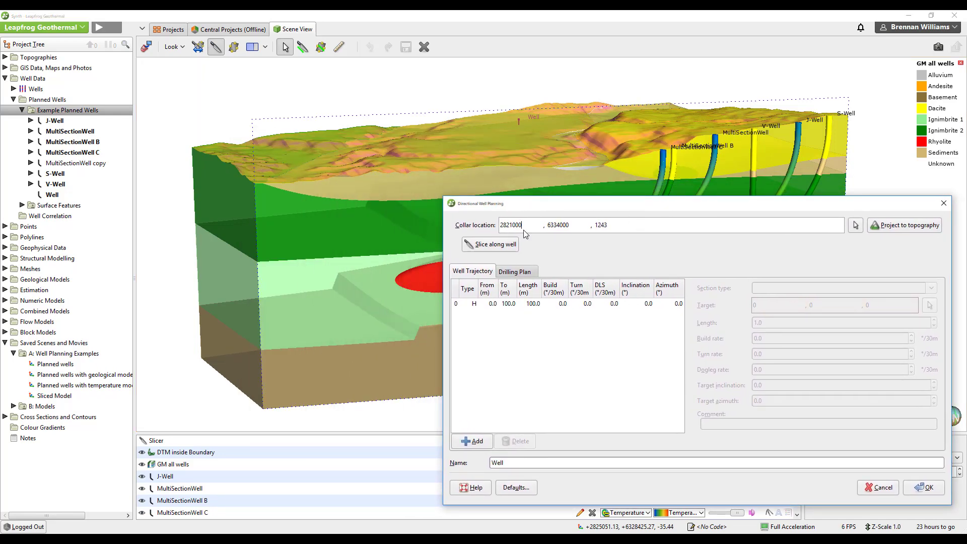
left_click(325, 171)
left_click_drag(326, 171, 314, 207)
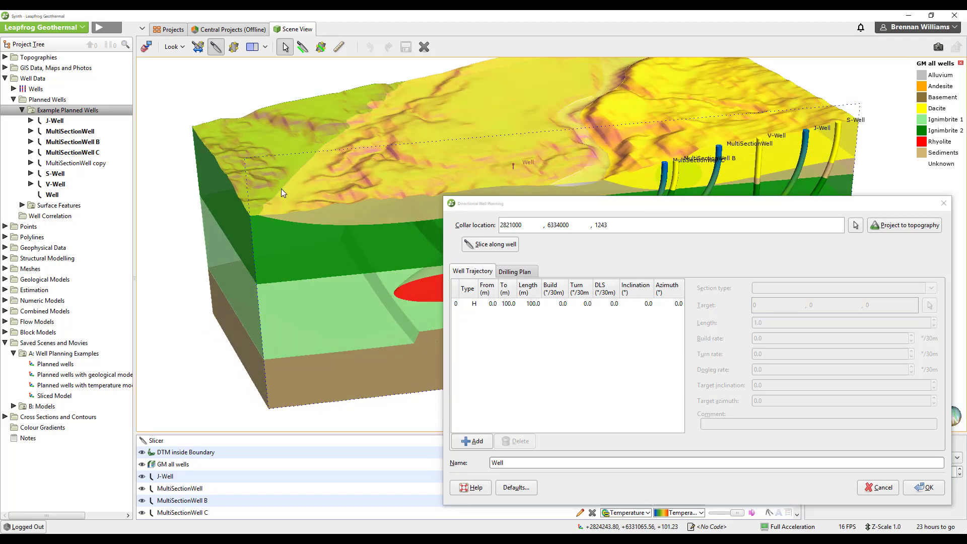
Colour the terrain with the red-green Face dip discrete scheme.
left_click_drag(604, 203, 552, 101)
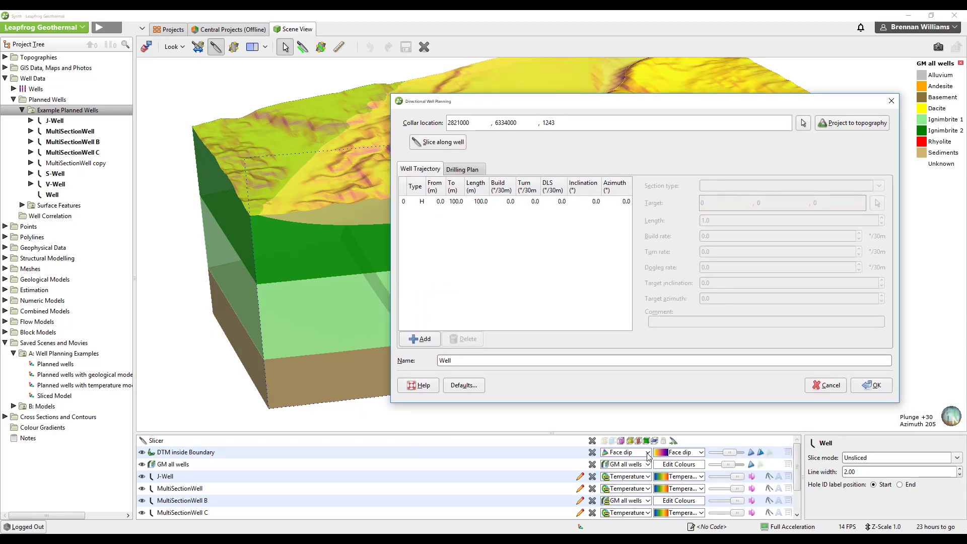
left_click(702, 452)
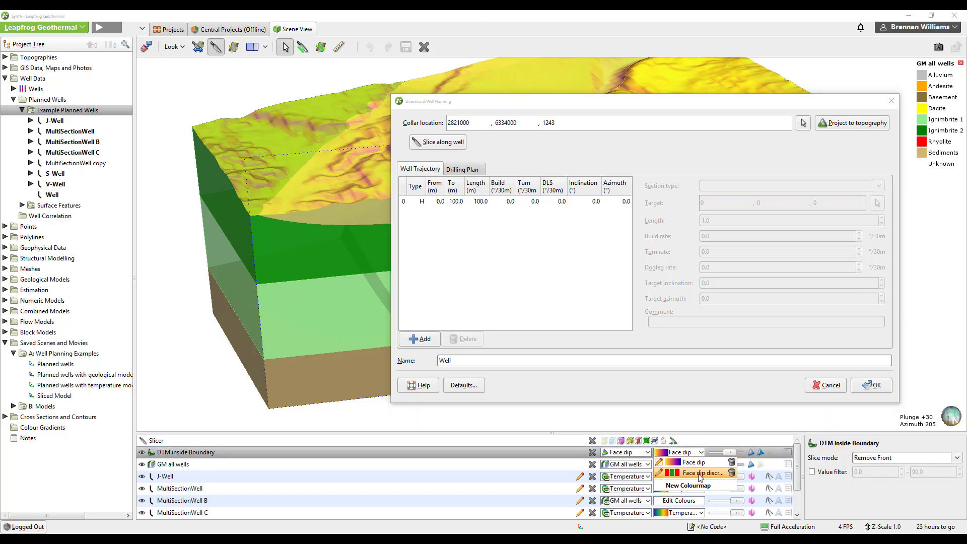
left_click(699, 476)
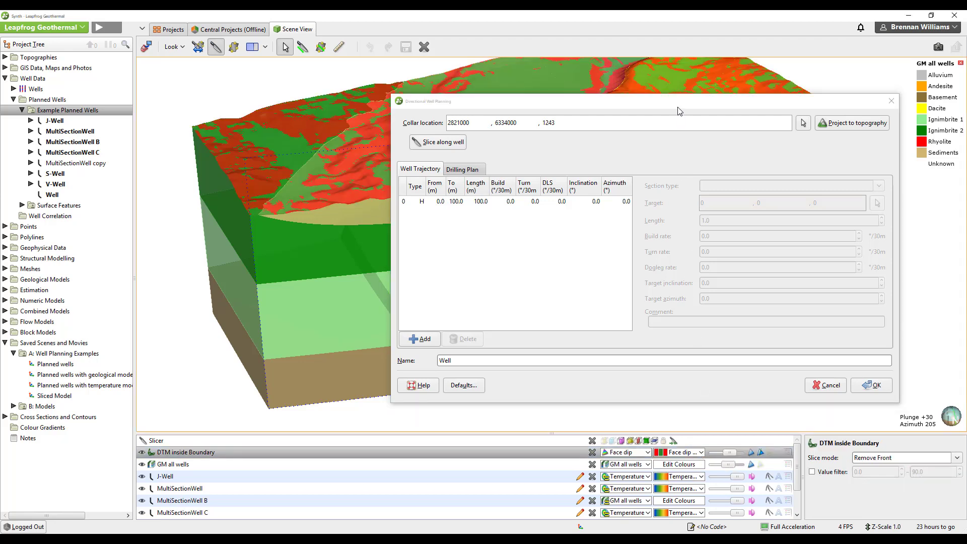
left_click(686, 138)
left_click_drag(686, 101, 730, 199)
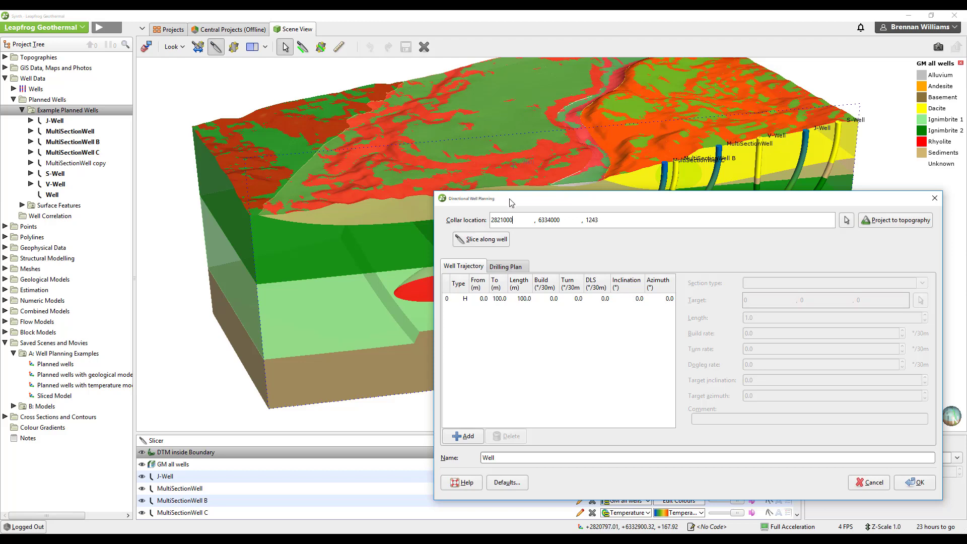
Collar the well on the topography and give its first hold section a 200 m length.
left_click_drag(498, 195, 517, 190)
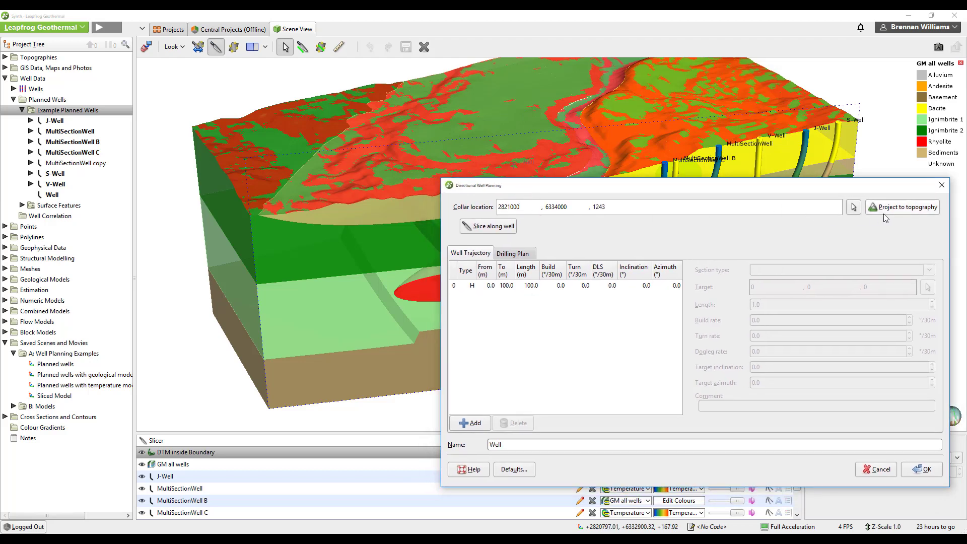
left_click(853, 207)
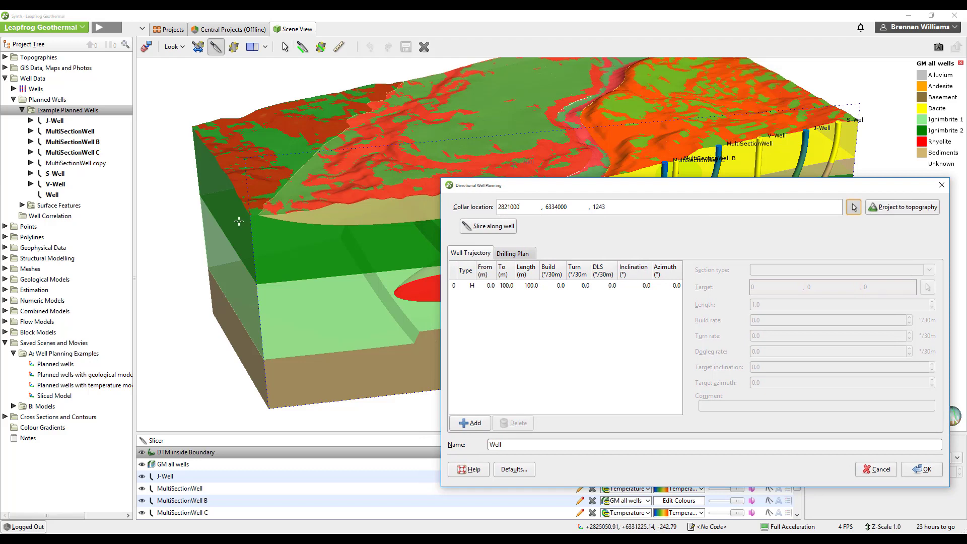
left_click(281, 215)
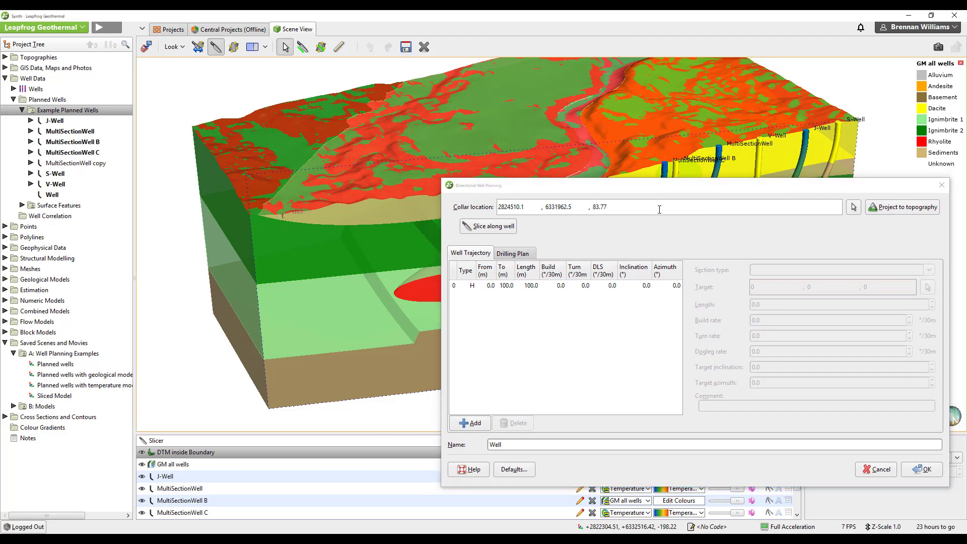
left_click(911, 211)
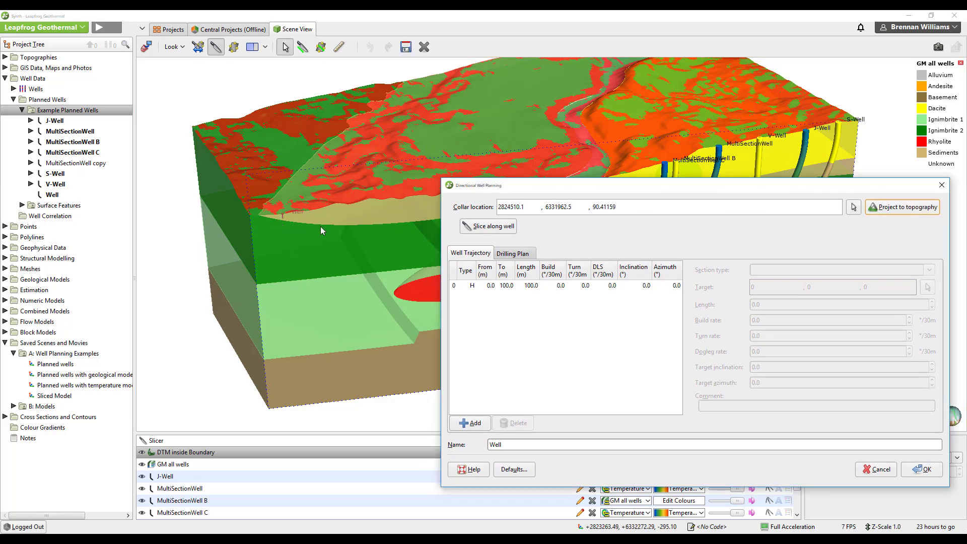
left_click(512, 288)
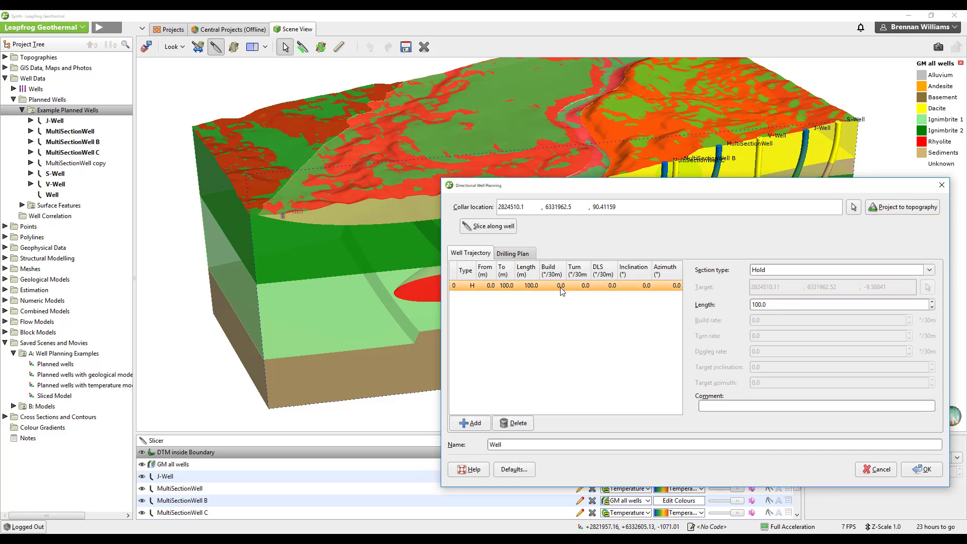
left_click_drag(775, 305, 749, 308)
type("200")
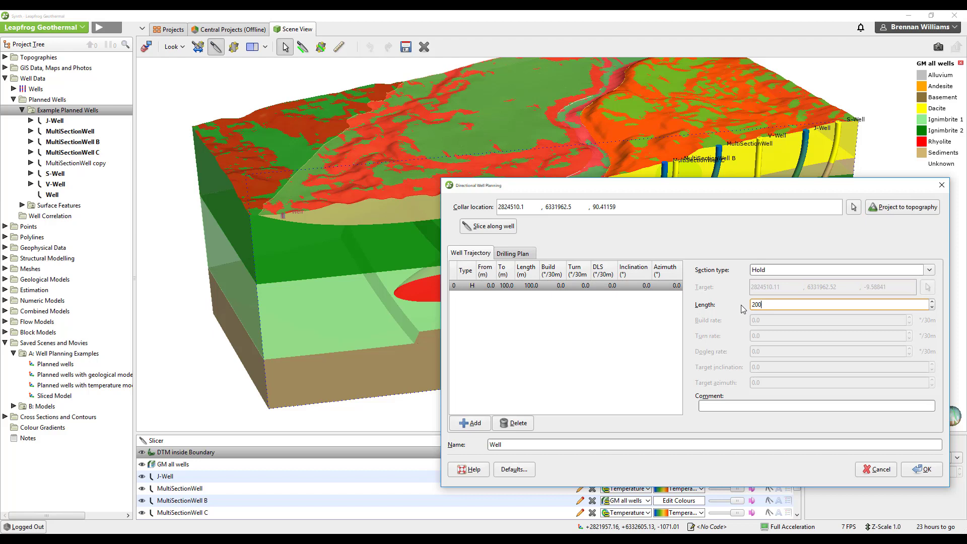
key("Return")
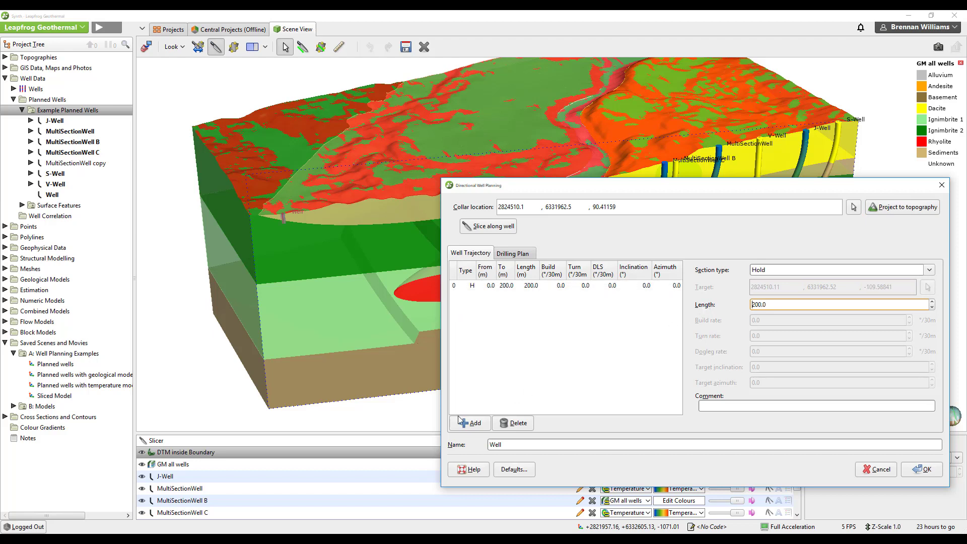
Add a build section to a picked target near -1000 m, reaching 1165.8 m.
left_click(471, 424)
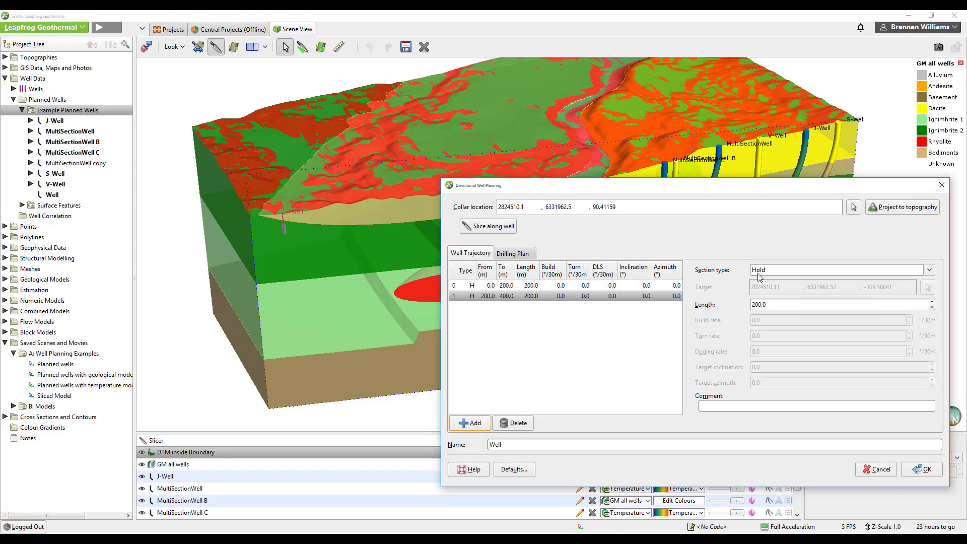
left_click(774, 272)
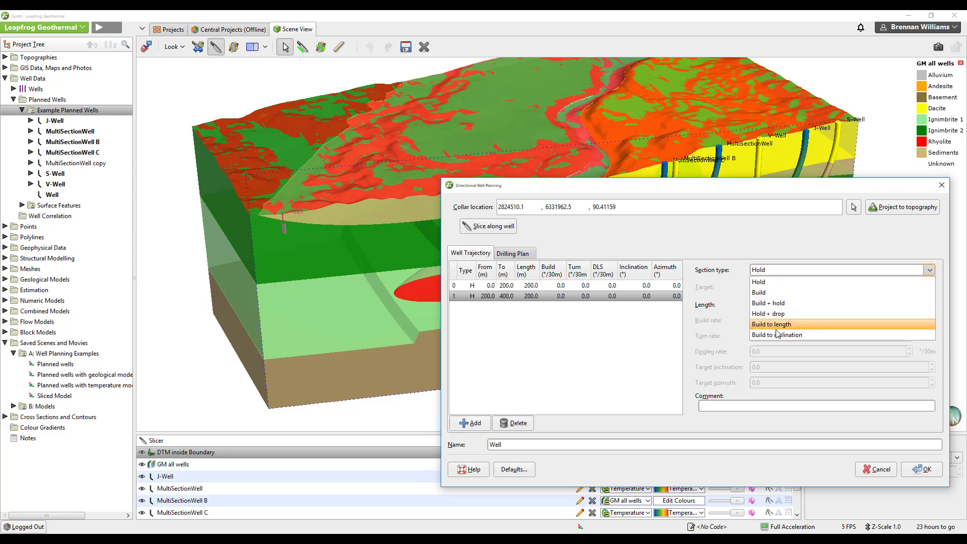
left_click(767, 293)
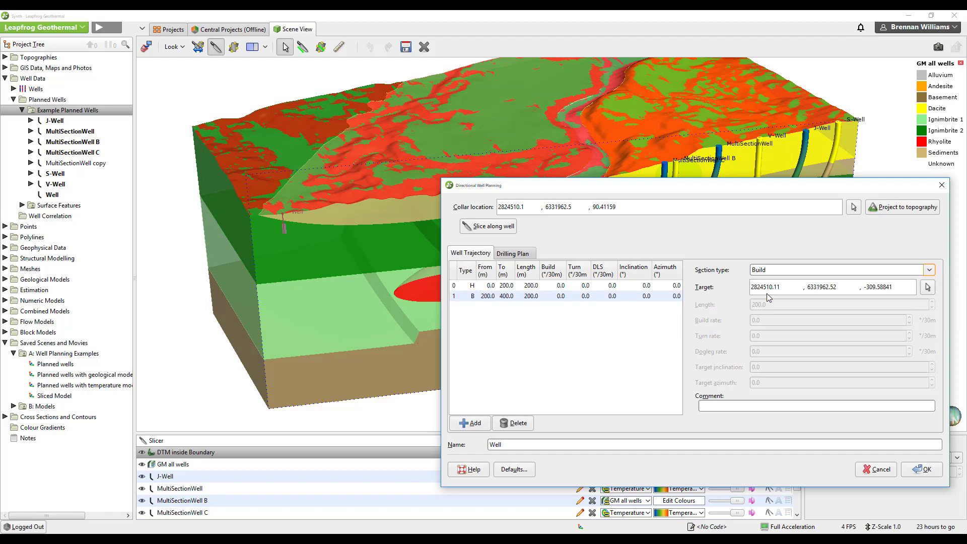
left_click(928, 287)
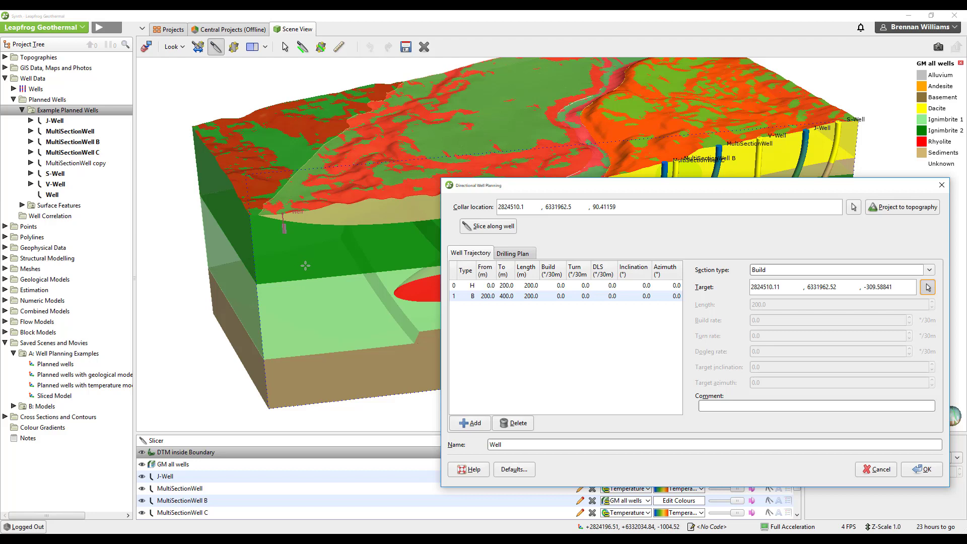
left_click(305, 265)
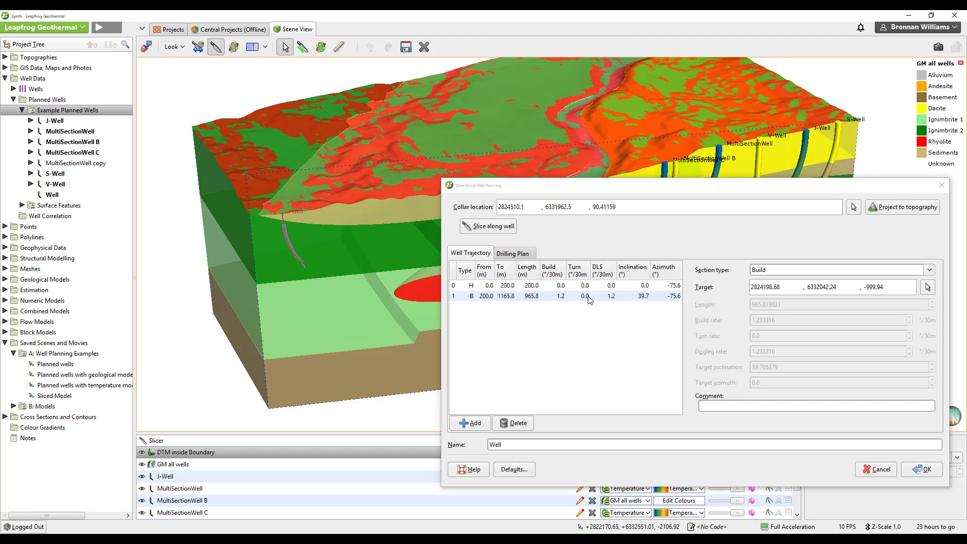
Add a hold-and-drop third section to a picked target near -3264 m.
left_click(471, 423)
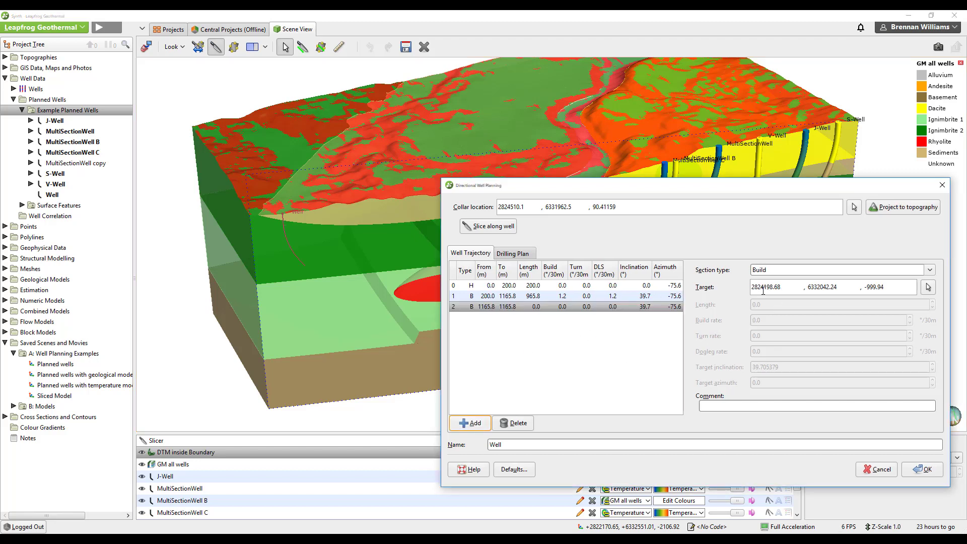
left_click(778, 274)
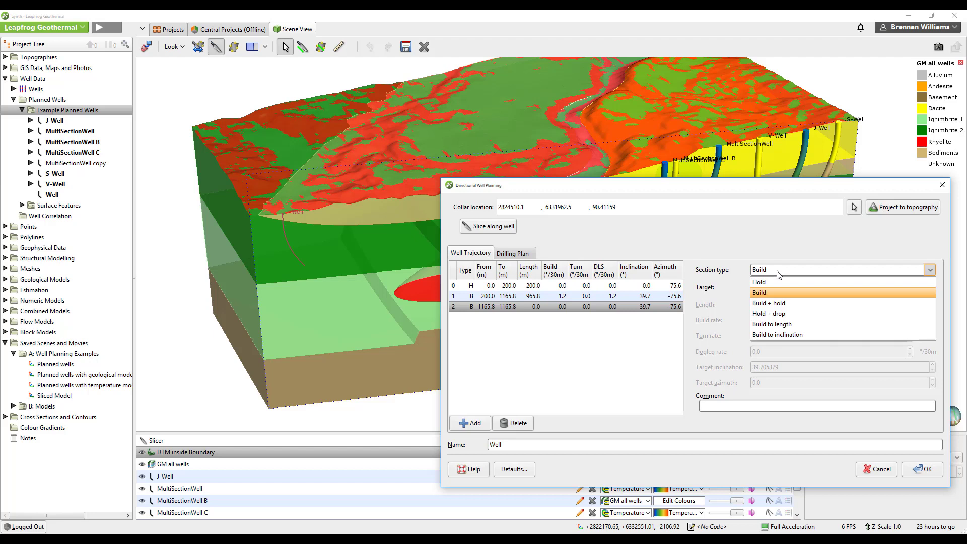
left_click(781, 315)
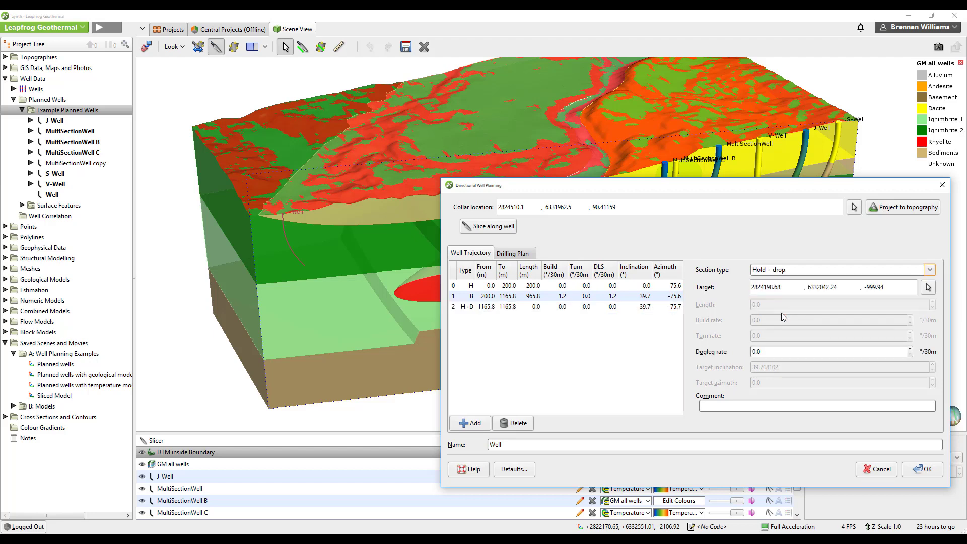
left_click(928, 287)
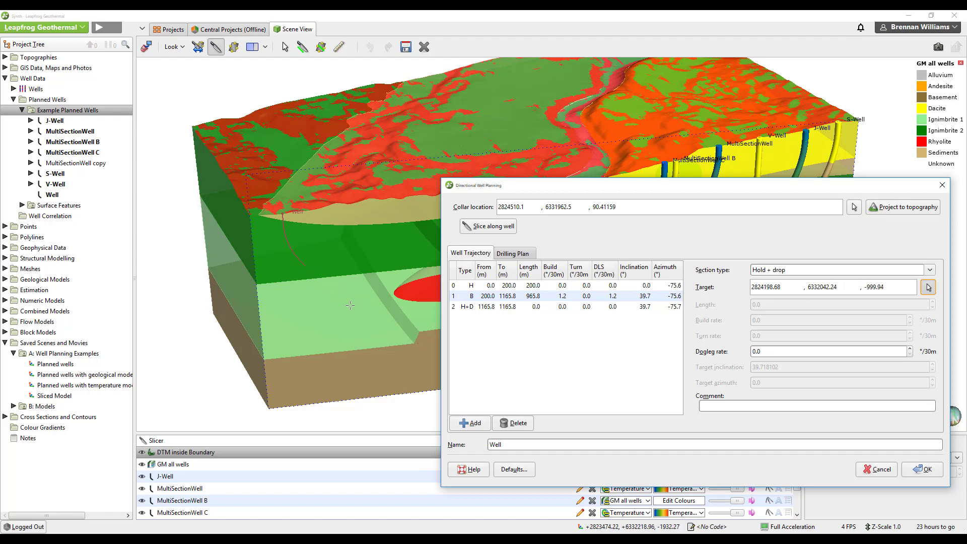
left_click(376, 363)
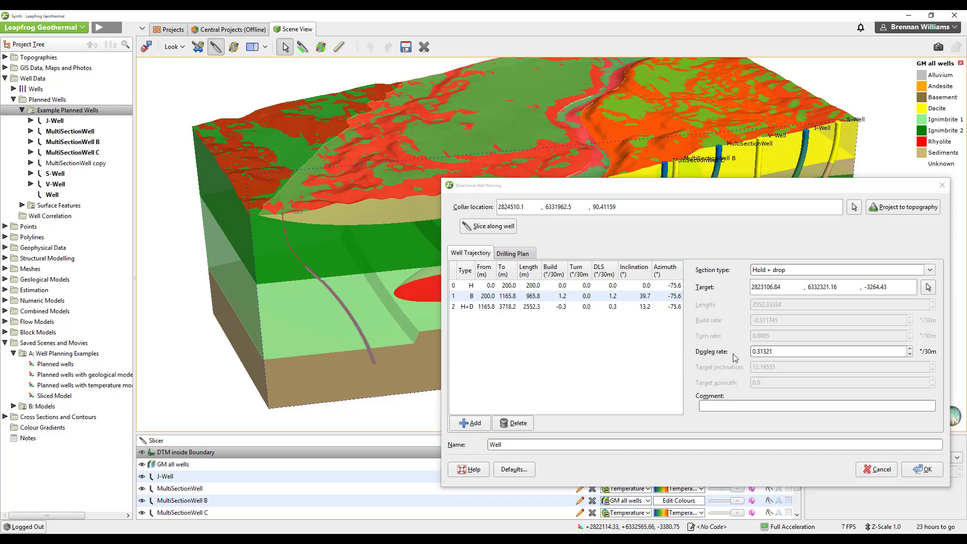
Raise the dogleg rate to 0.71321 °/30m.
left_click(908, 349)
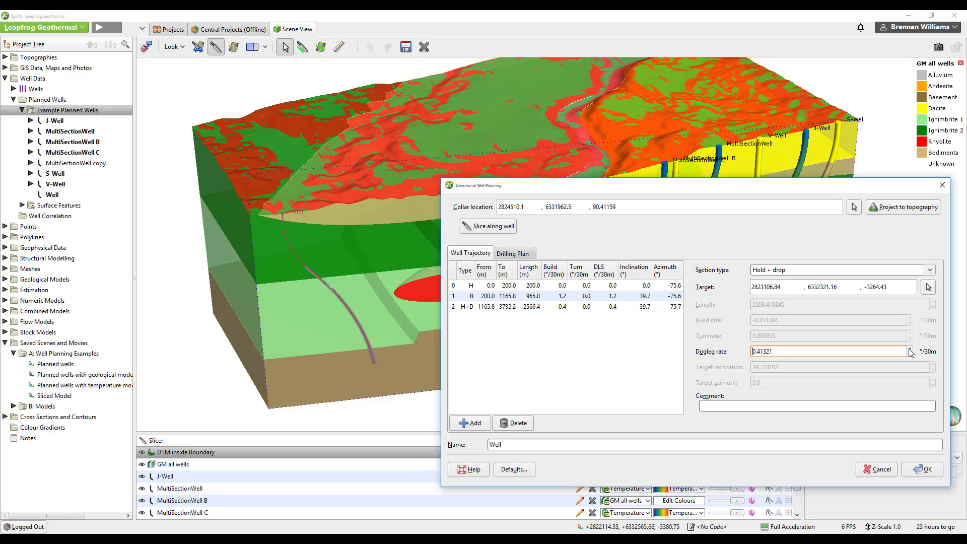
left_click(910, 349)
left_click(910, 349)
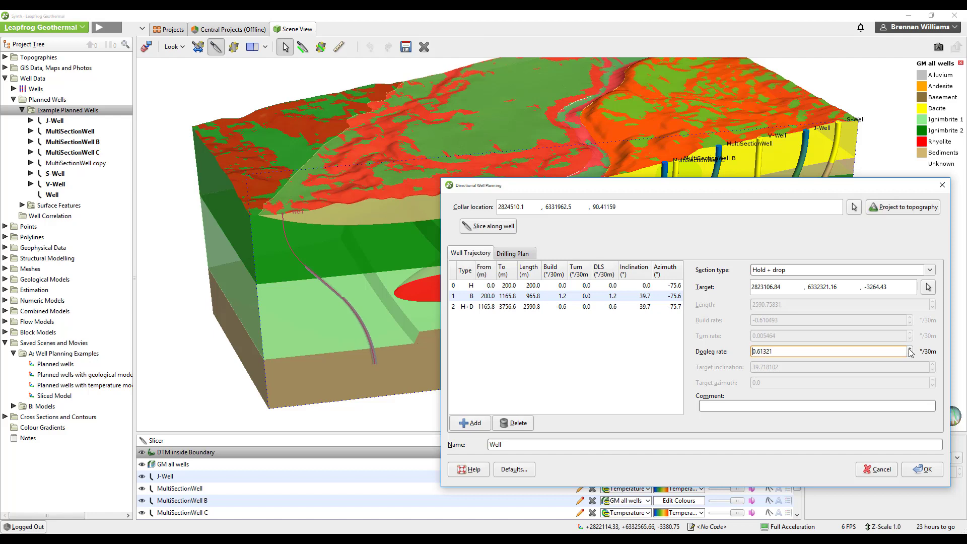
left_click(911, 349)
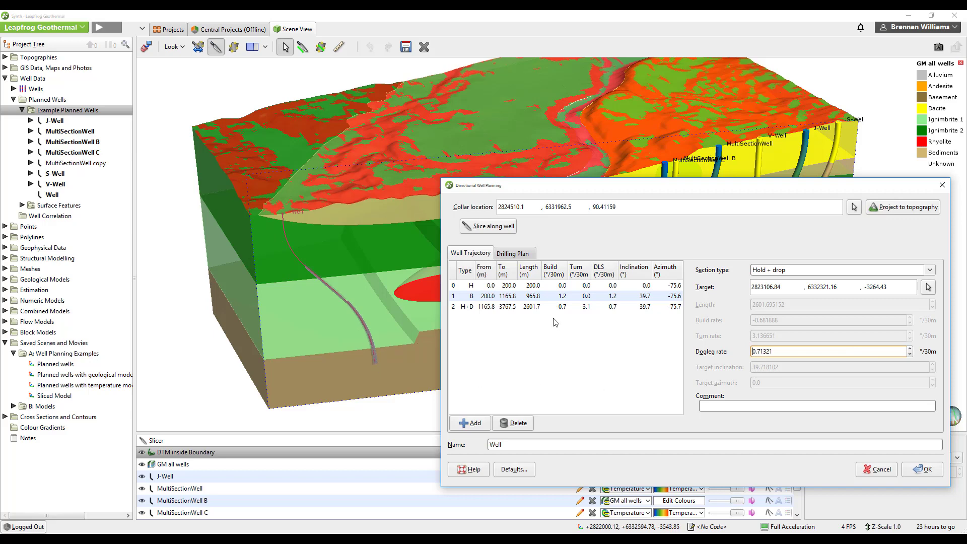
Review the drilling plan table, then name the well S-Well2 and save it.
left_click(514, 253)
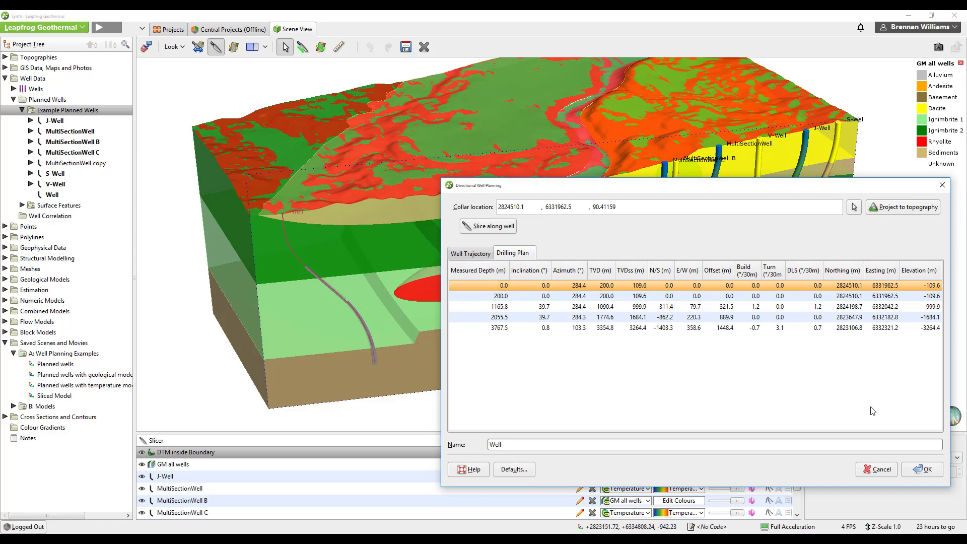
left_click(507, 445)
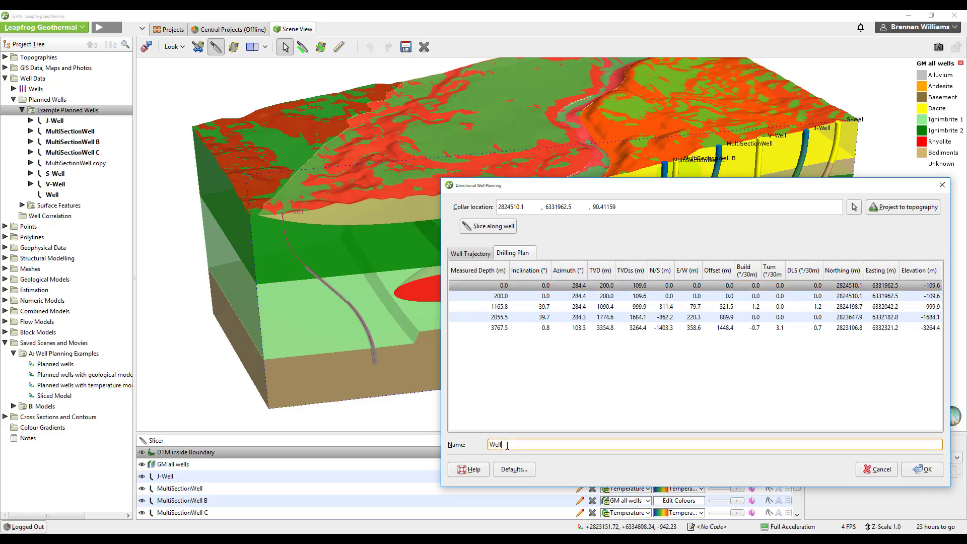
key("BackSpace")
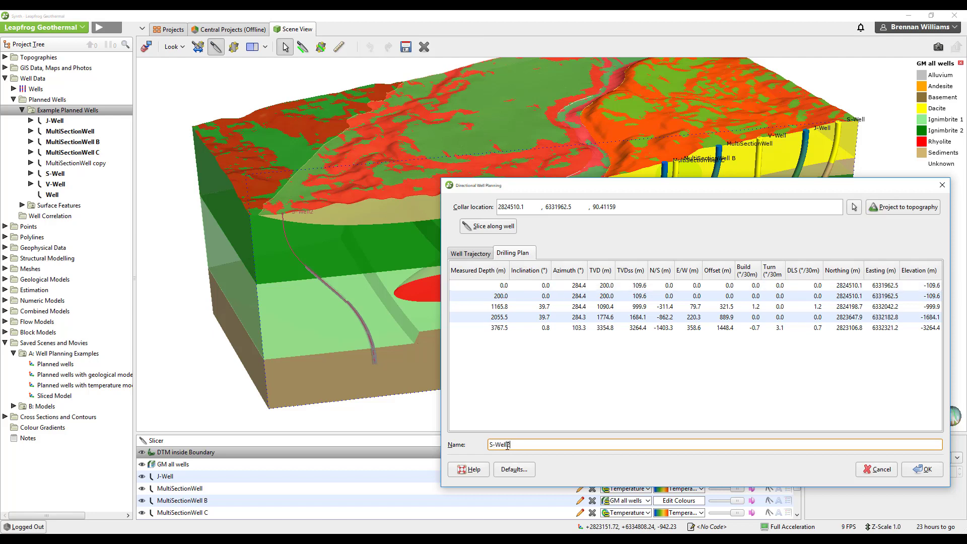
left_click(924, 468)
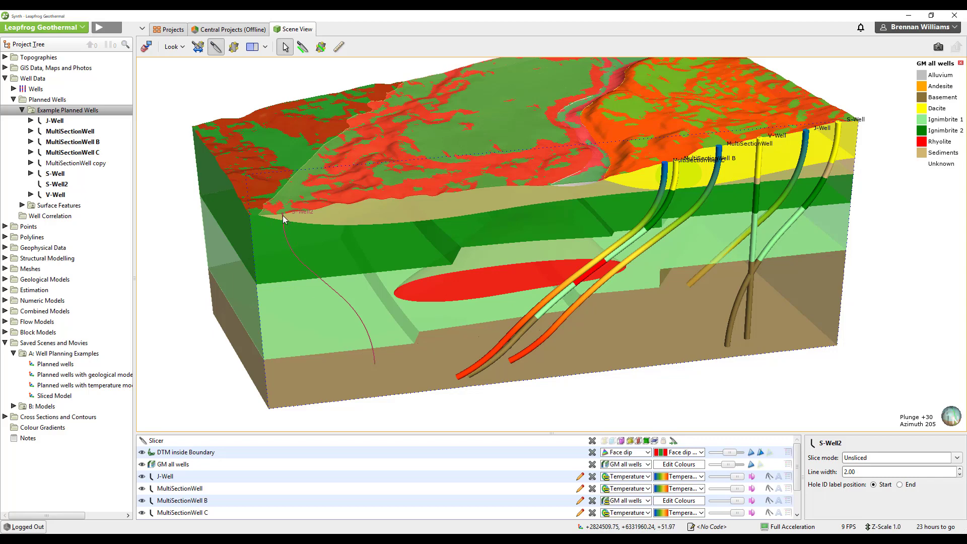
scroll(410, 474, "down", 1)
scroll(409, 474, "down", 2)
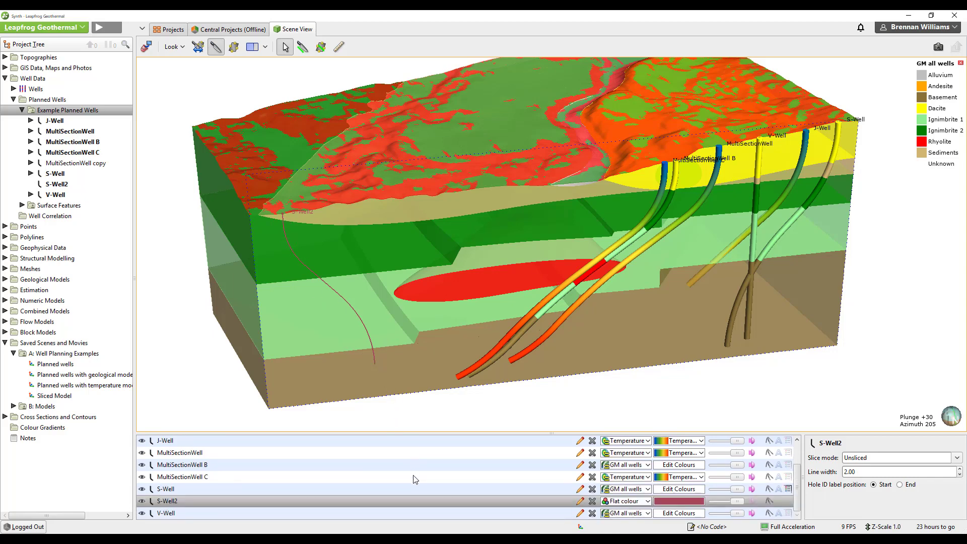
left_click(617, 504)
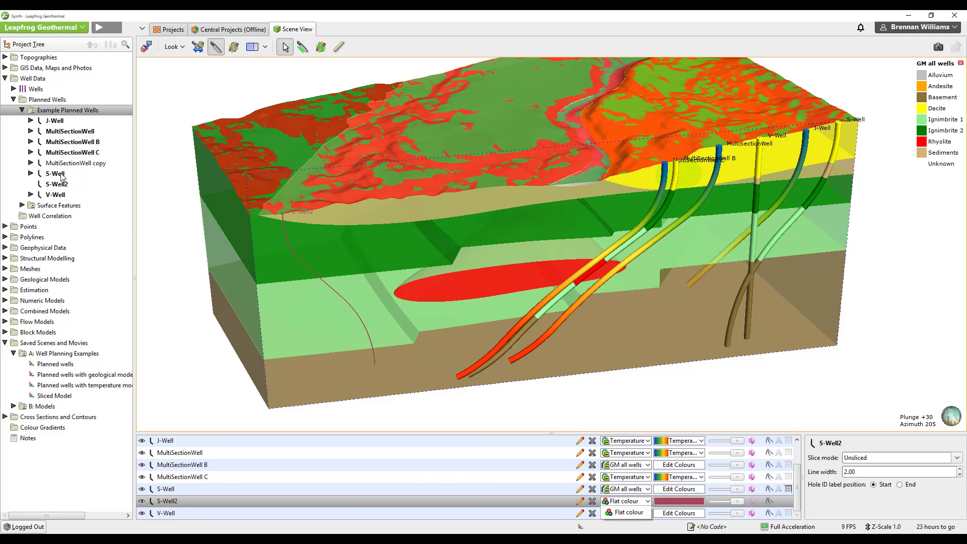
left_click(63, 189)
left_click(64, 186)
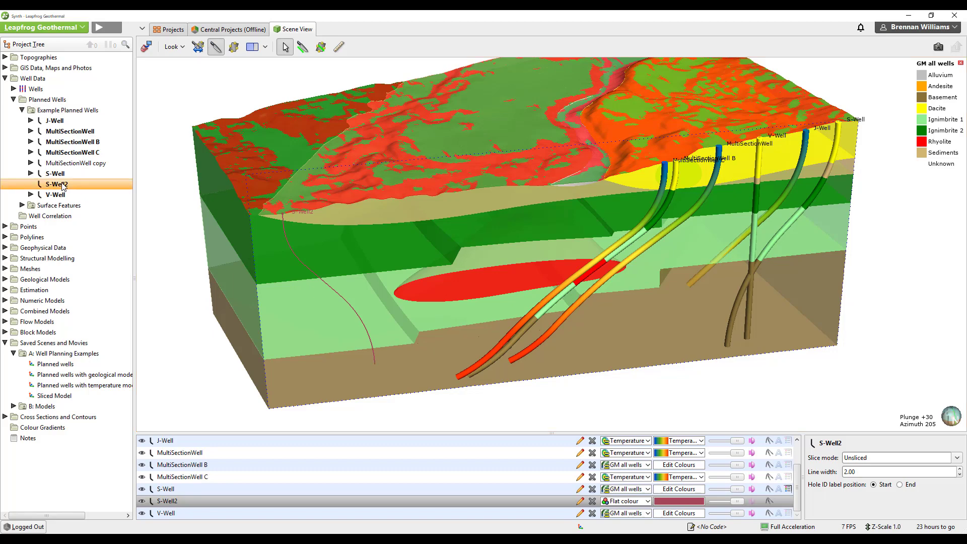
Evaluate GM all wells, Resistivity and Temperature on S-Well2 at 25 m spacing; check the queue.
right_click(62, 183)
key("Escape")
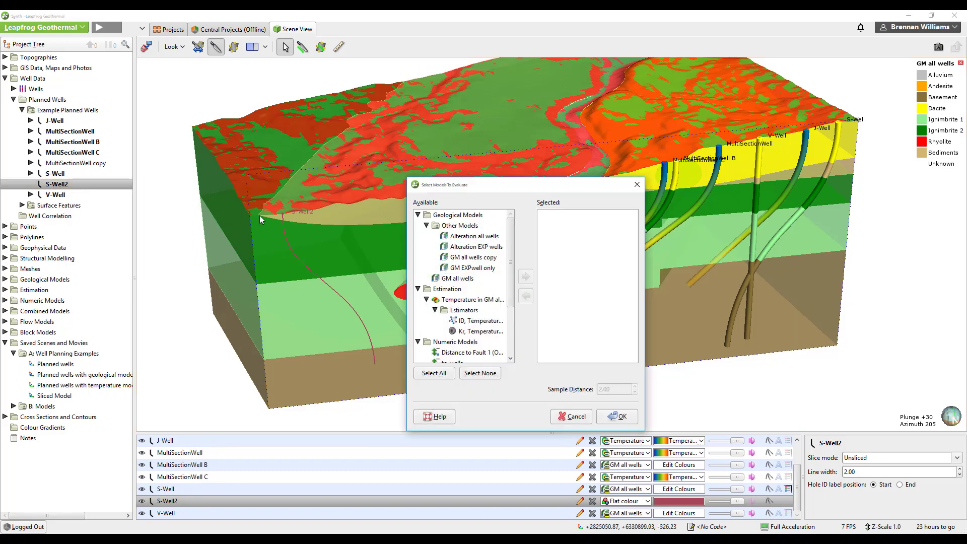
double_click(458, 279)
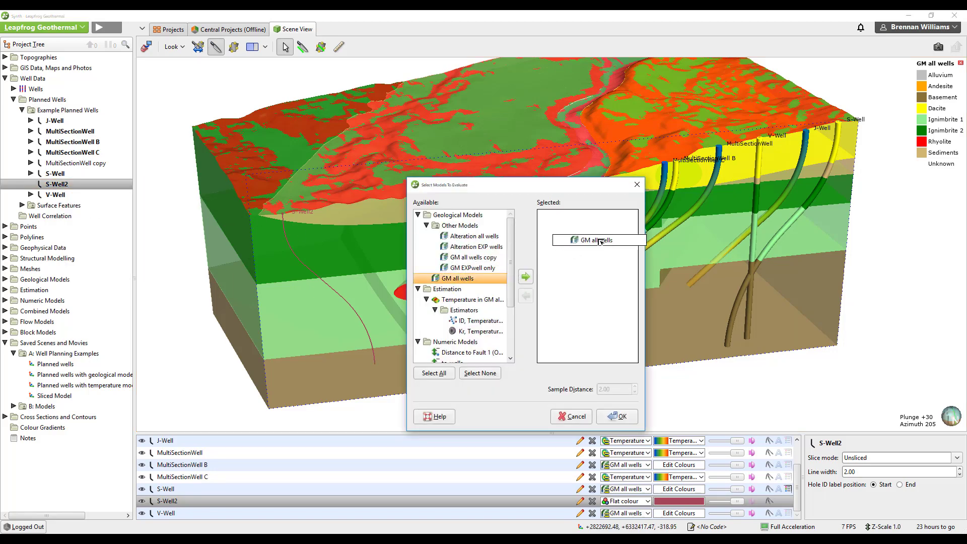
scroll(508, 301, "down", 2)
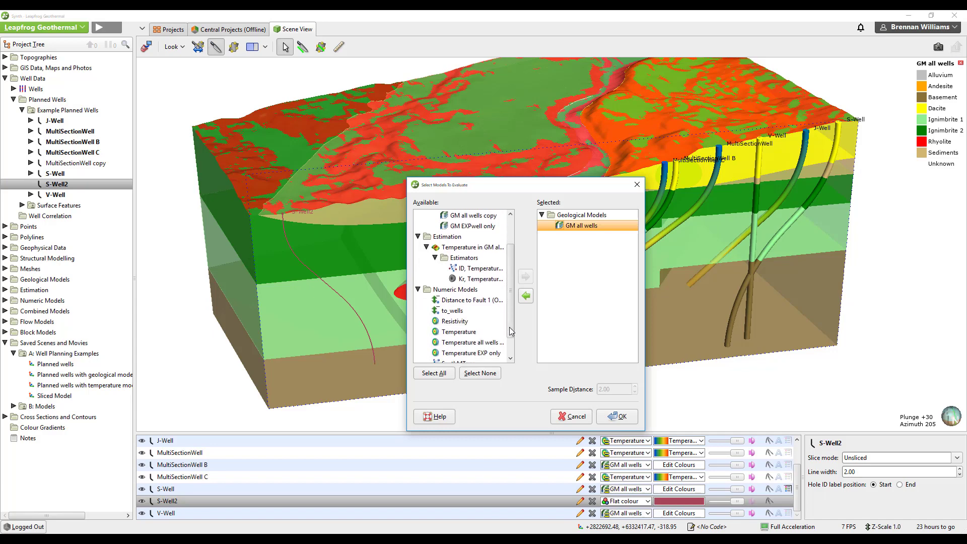
double_click(457, 321)
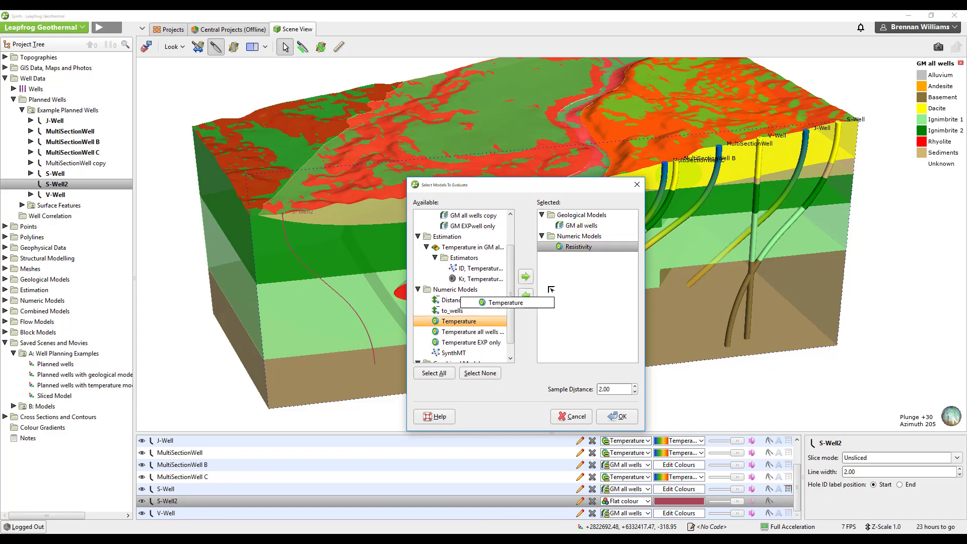
left_click_drag(470, 324, 587, 295)
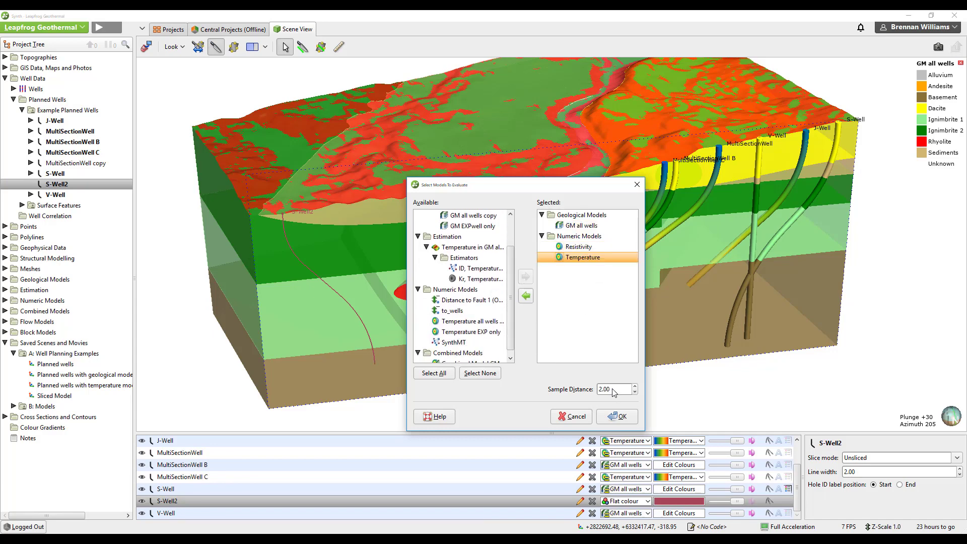
left_click_drag(614, 392, 596, 396)
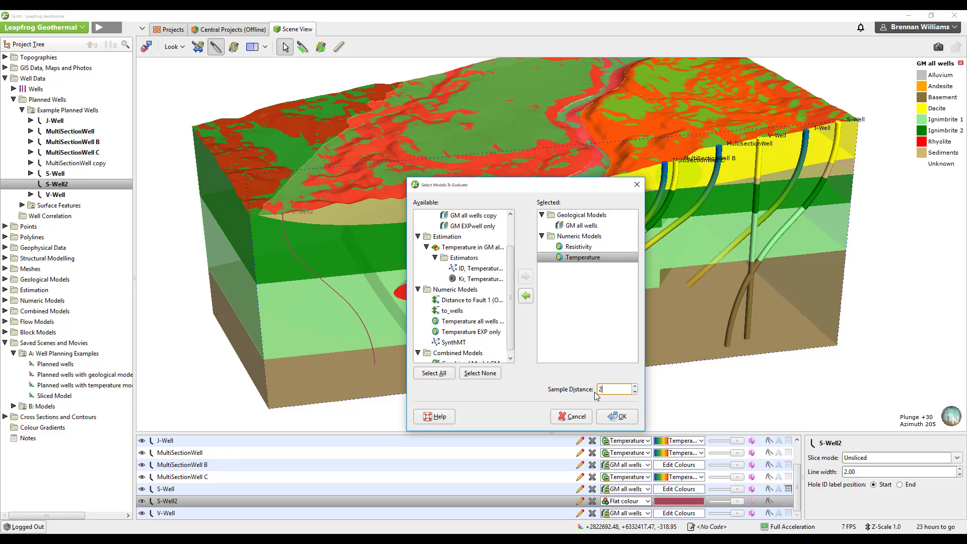
left_click(618, 416)
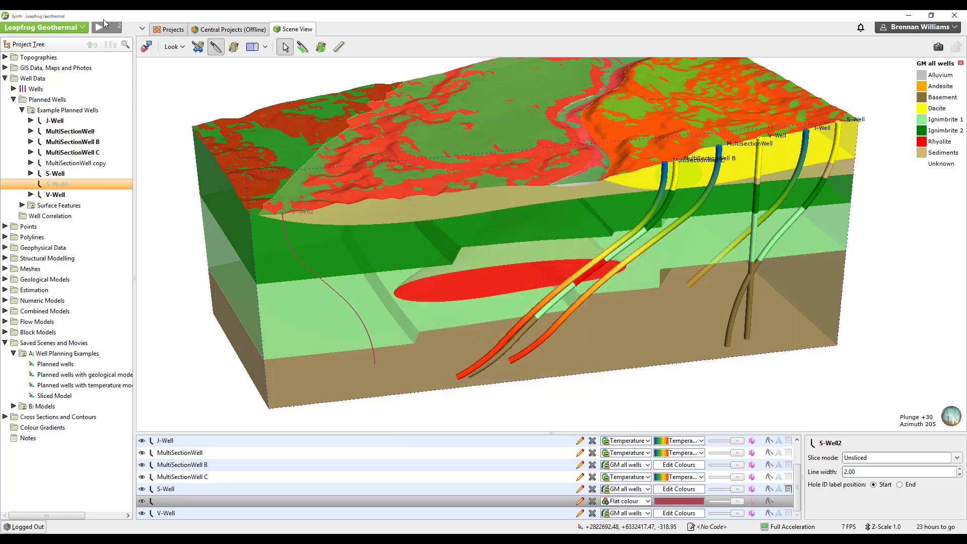
left_click(103, 25)
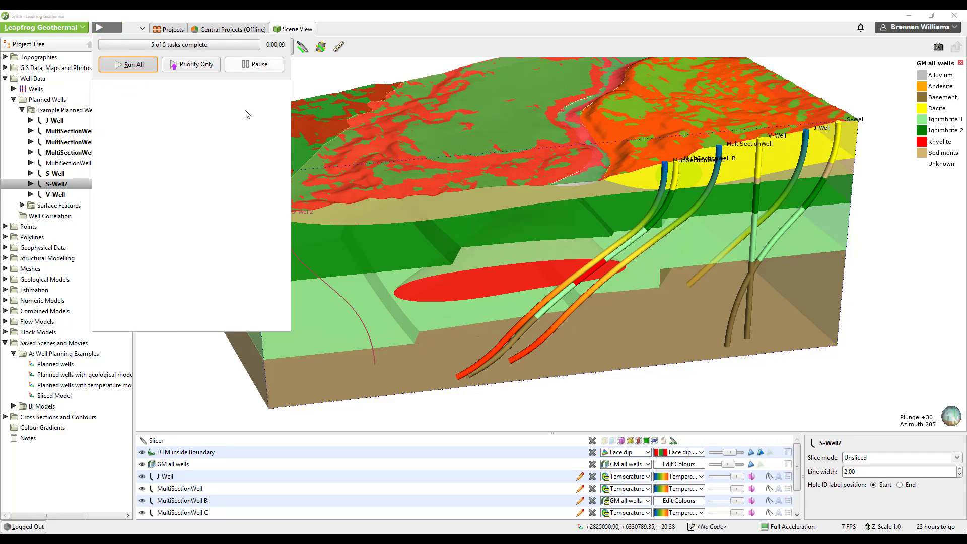
Colour S-Well2 by Temperature and draw it as a tube with line radius 40.
left_click(359, 478)
scroll(358, 480, "down", 1)
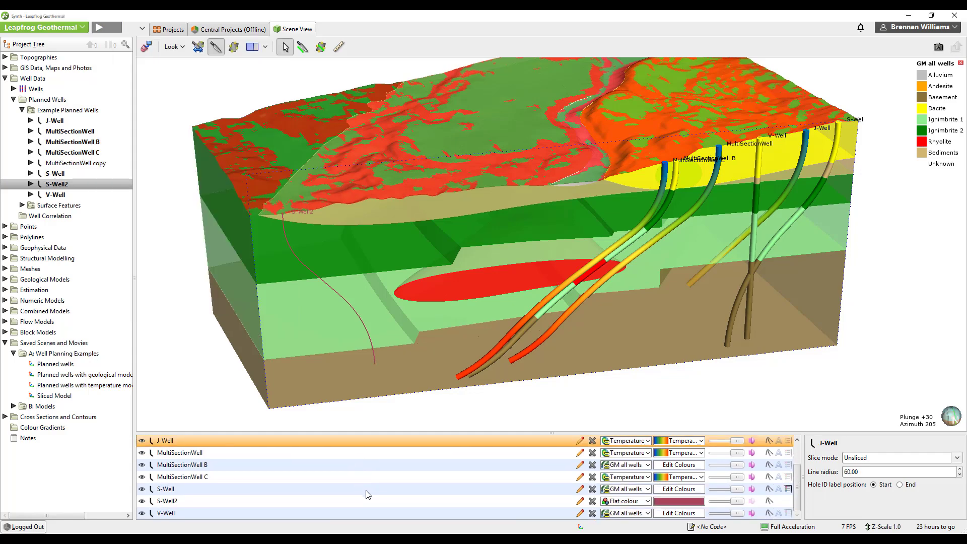
left_click(495, 501)
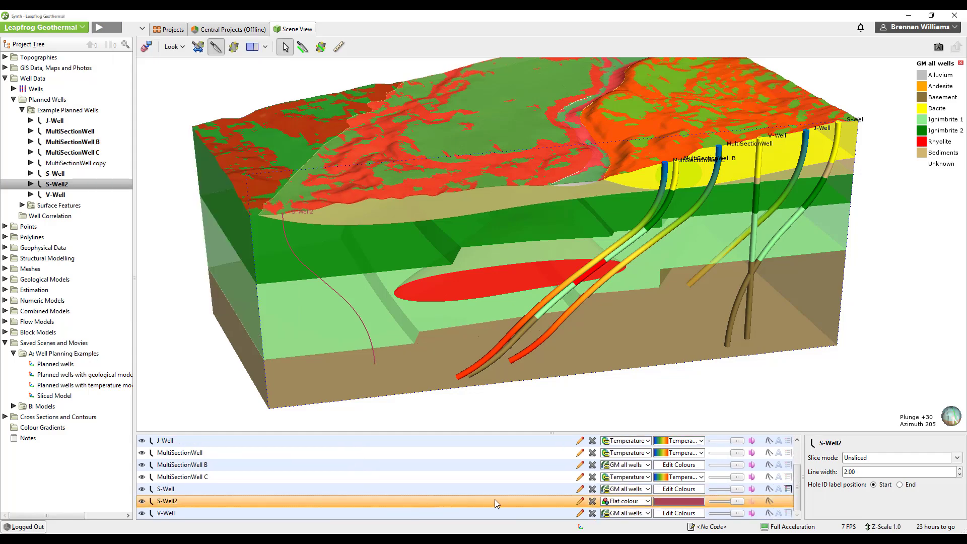
left_click(648, 502)
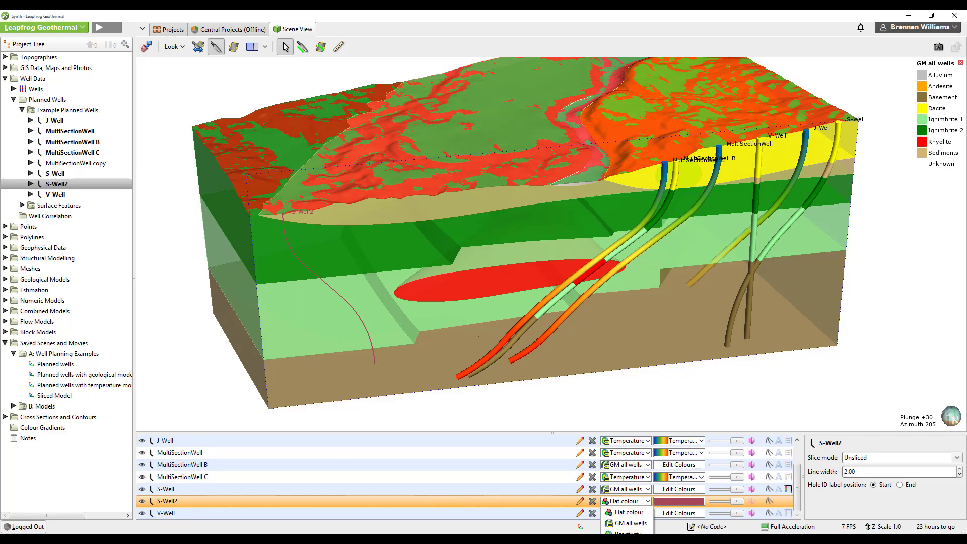
left_click(629, 543)
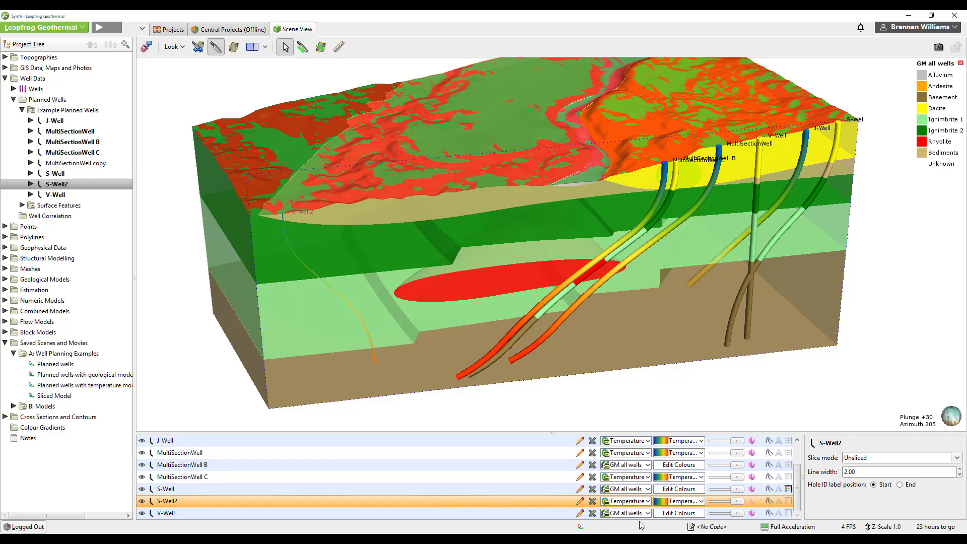
left_click(754, 502)
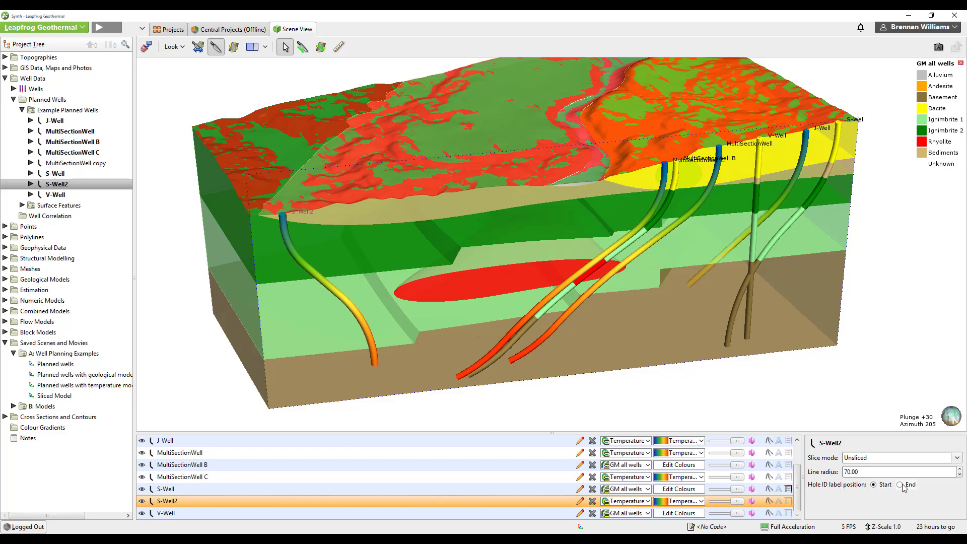
double_click(851, 472)
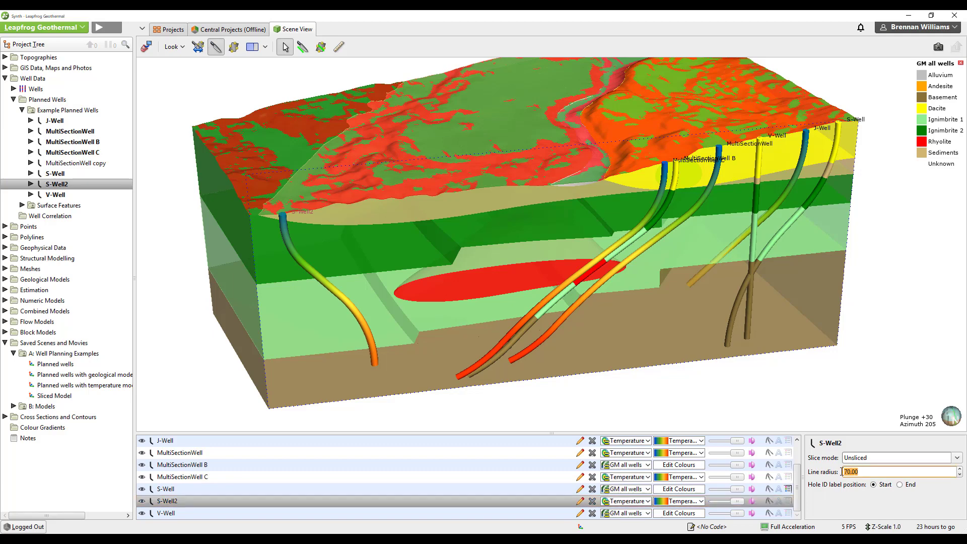
type("4")
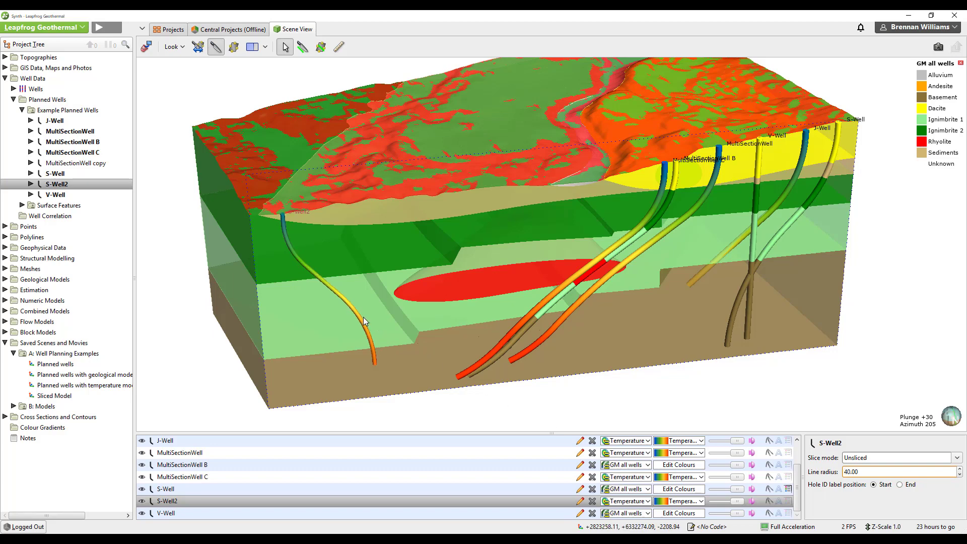
Export S-Well2's drilling plan as a CSV and review it in Excel.
right_click(62, 187)
mouse_move(85, 281)
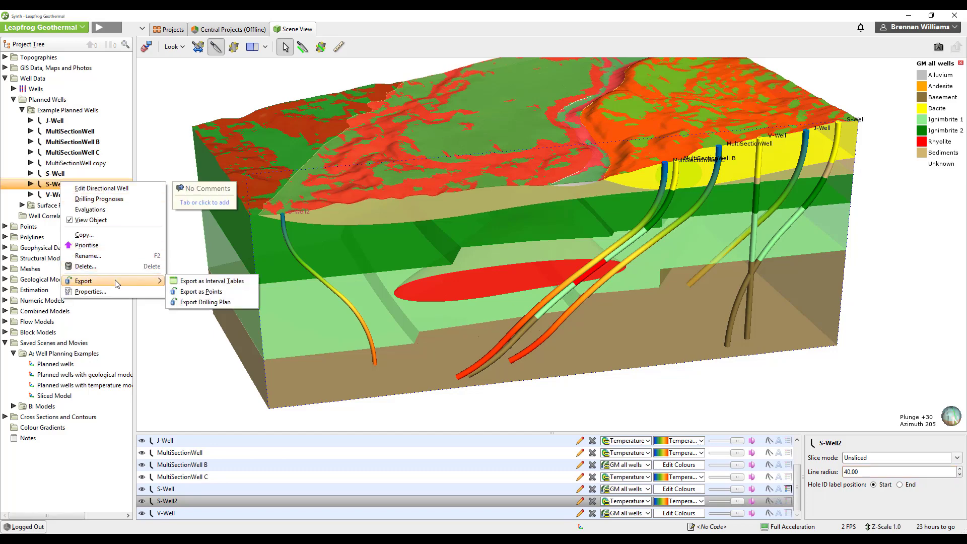
left_click(220, 303)
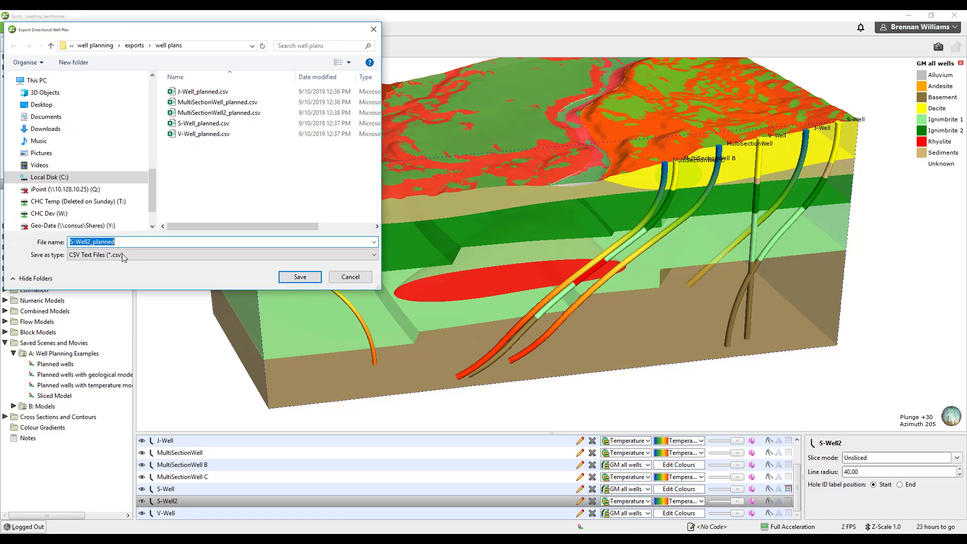
left_click(309, 280)
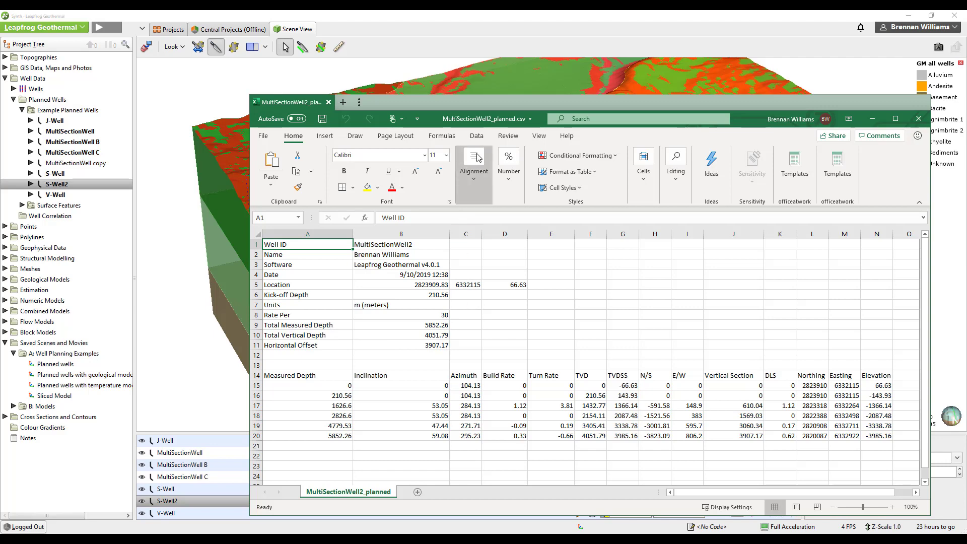
left_click(872, 119)
Import MultiSectionWell2_planned.csv as a directional drilling plan into Example Planned Wells.
left_click(79, 113)
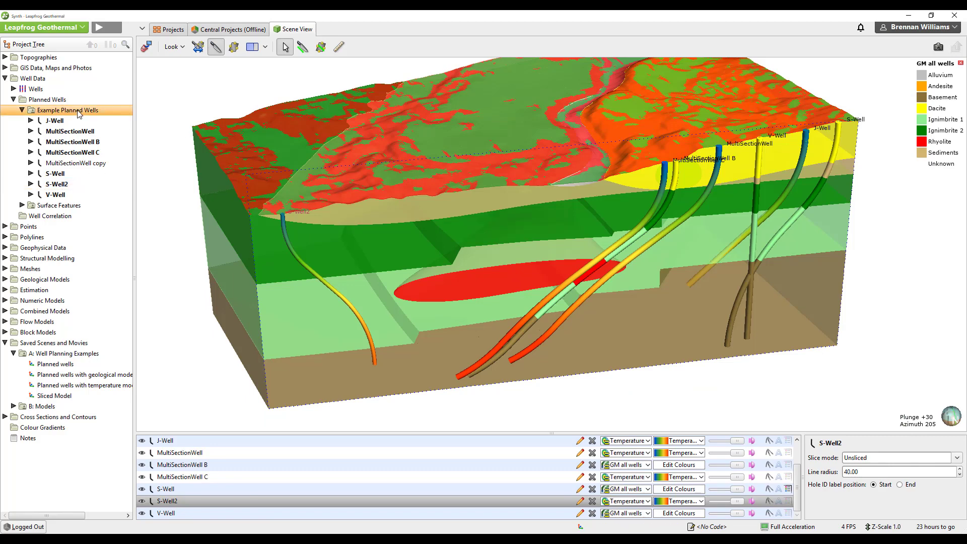
right_click(79, 111)
left_click(126, 143)
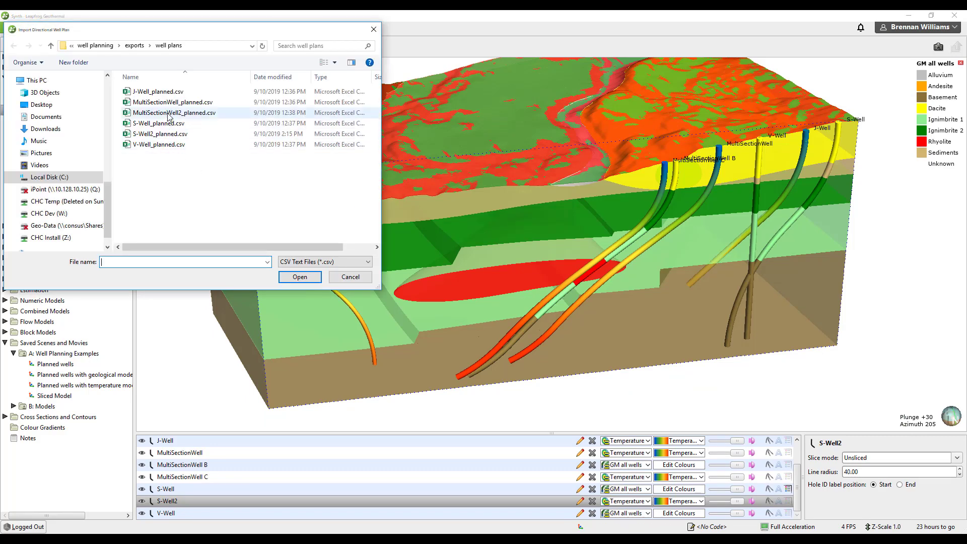
left_click(173, 113)
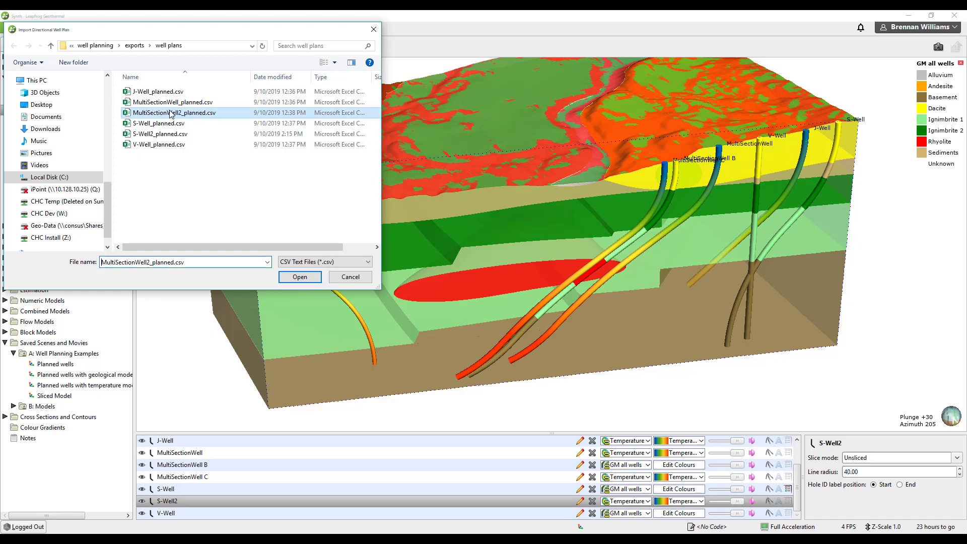
left_click(299, 278)
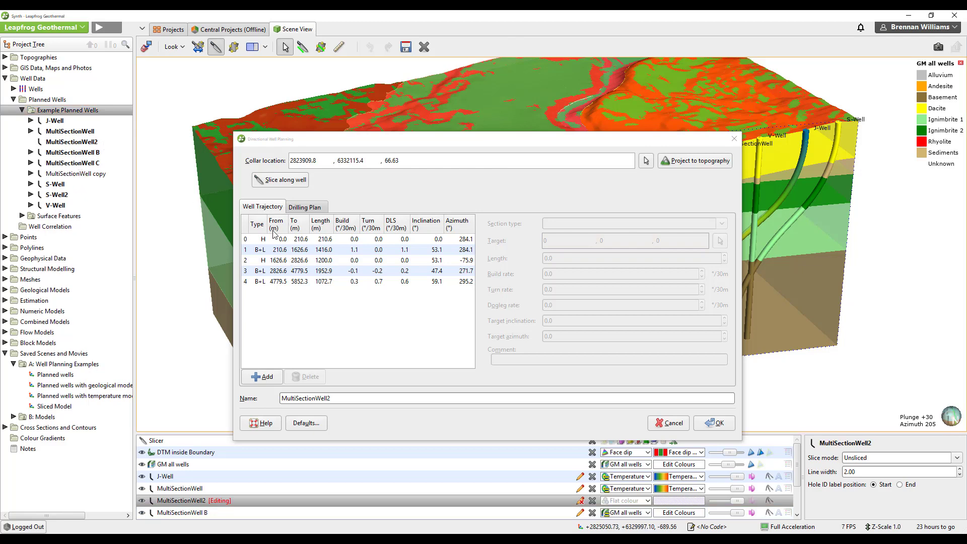
Review the imported well's drilling plan table and select its final station.
left_click(311, 208)
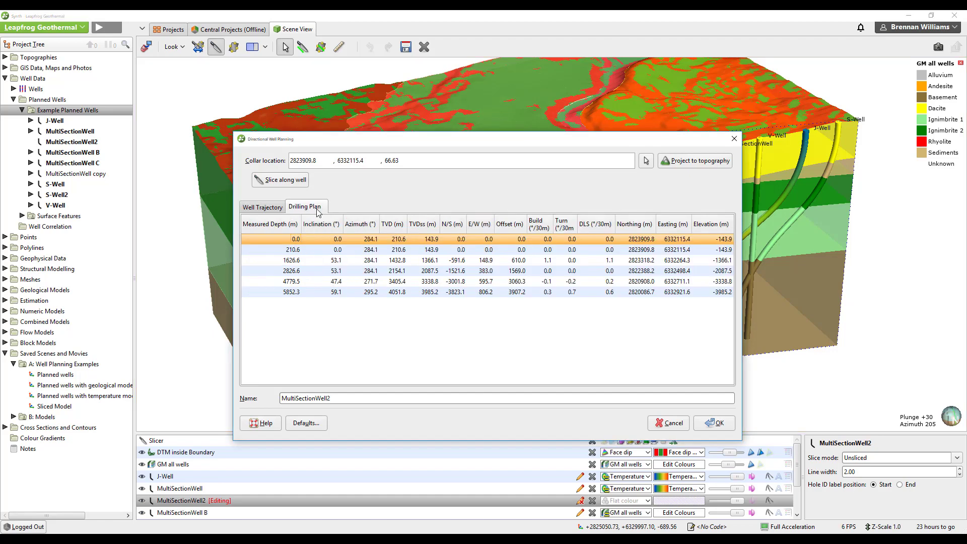
mouse_move(342, 141)
left_mouse_down()
mouse_move(717, 137)
mouse_move(671, 124)
left_mouse_up()
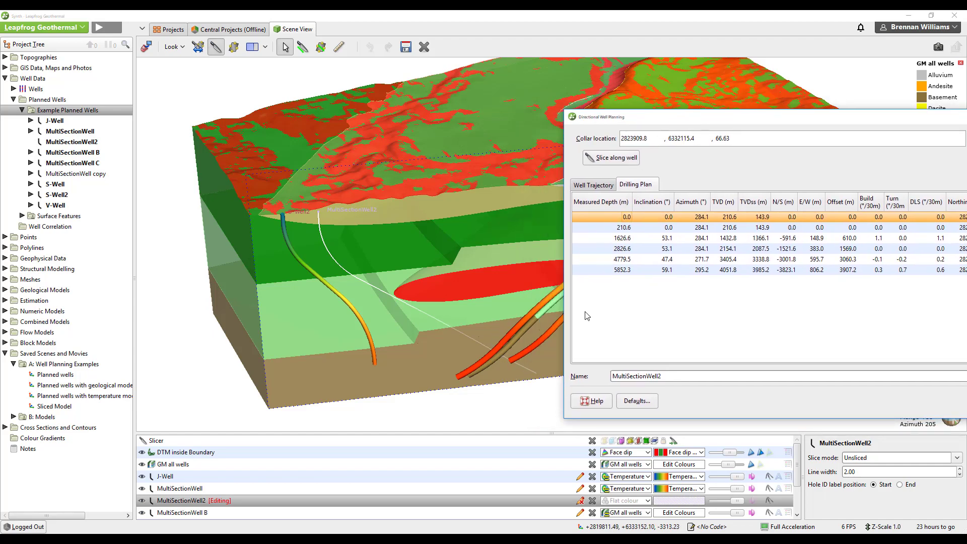
left_click(633, 270)
left_click_drag(656, 121, 522, 104)
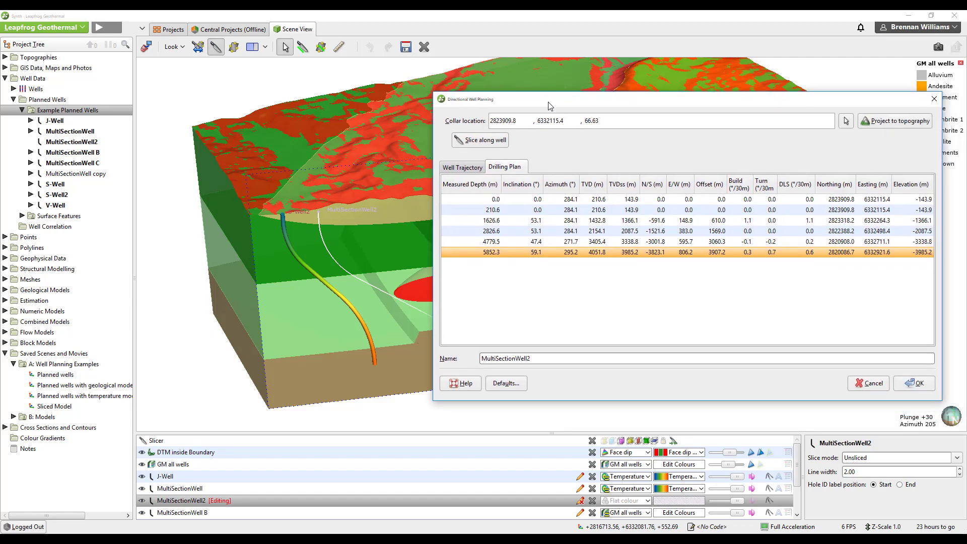
Set the final trajectory section's length to 500 m and accept the edited trajectory.
left_click(474, 167)
left_click(480, 242)
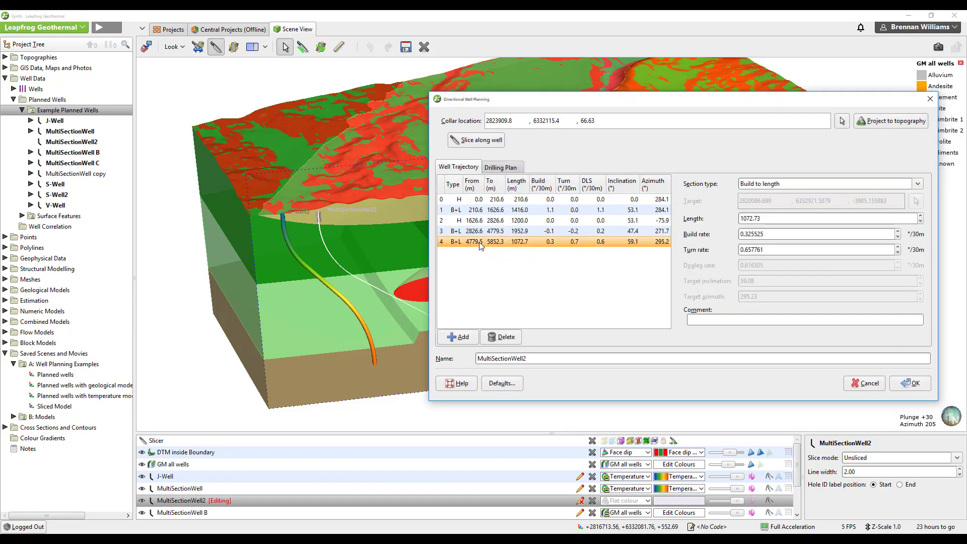
mouse_move(599, 106)
left_mouse_down()
mouse_move(702, 99)
mouse_move(578, 98)
left_mouse_up()
left_click_drag(744, 212, 714, 209)
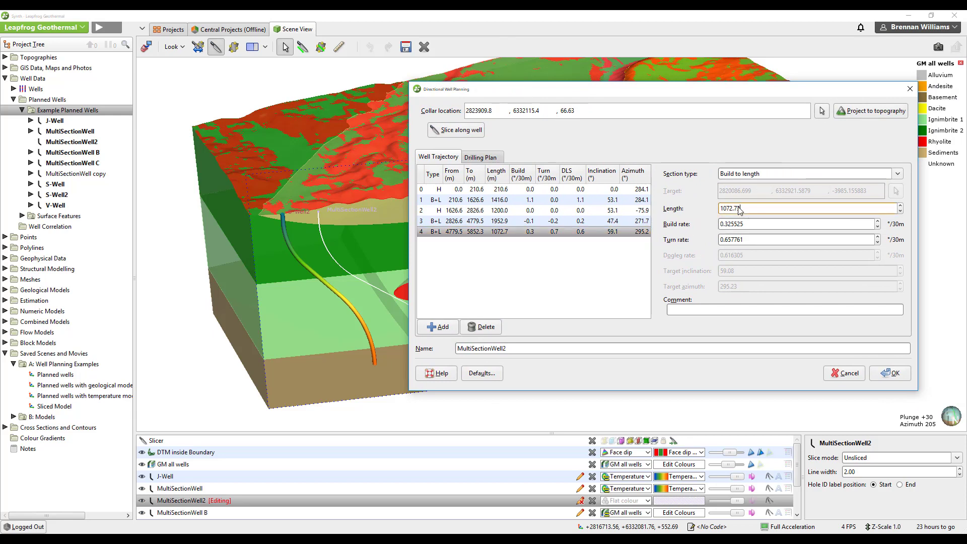
type("500")
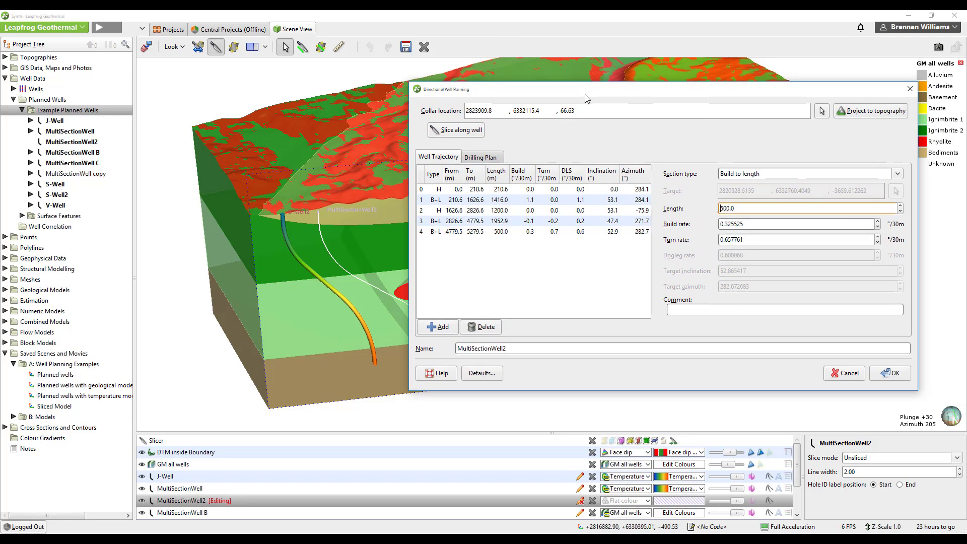
mouse_move(585, 95)
left_mouse_down()
mouse_move(744, 104)
mouse_move(648, 99)
left_mouse_up()
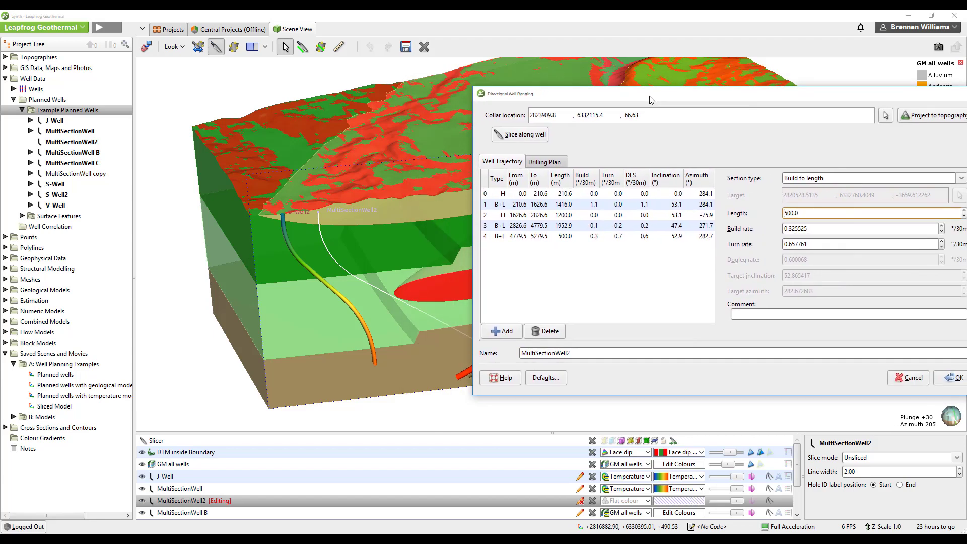
left_click(955, 379)
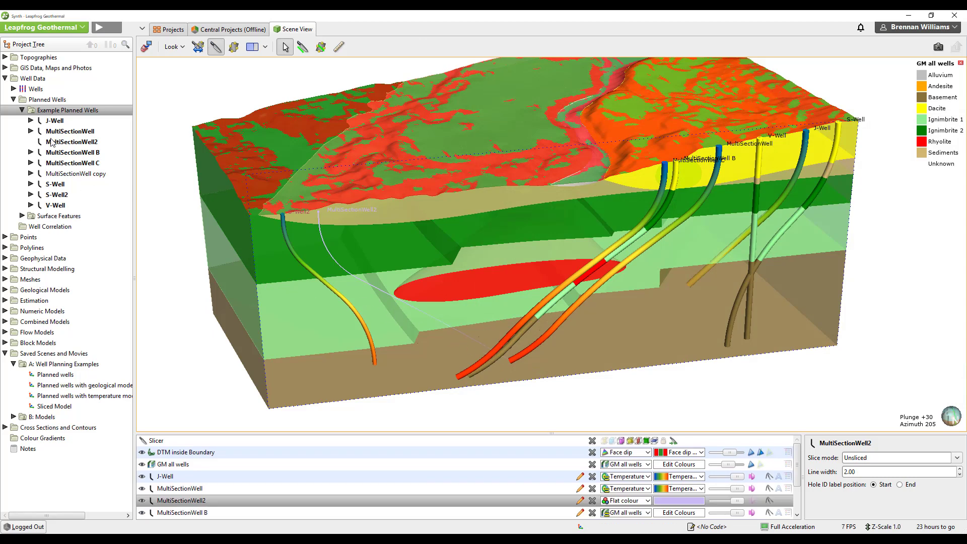
Add GM all wells and Temperature as MultiSectionWell2 evaluations, sampled every 40 m.
left_click(66, 145)
right_click(67, 144)
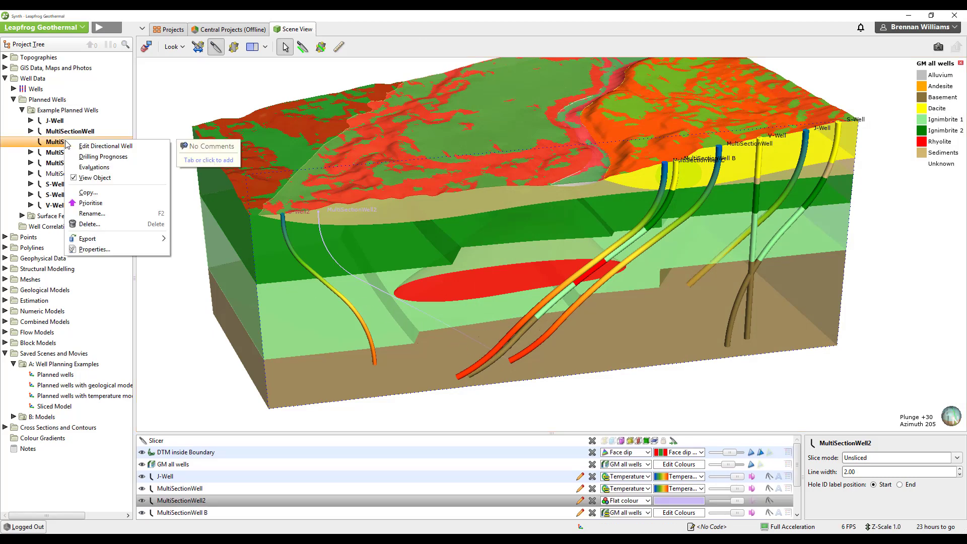
left_click(95, 168)
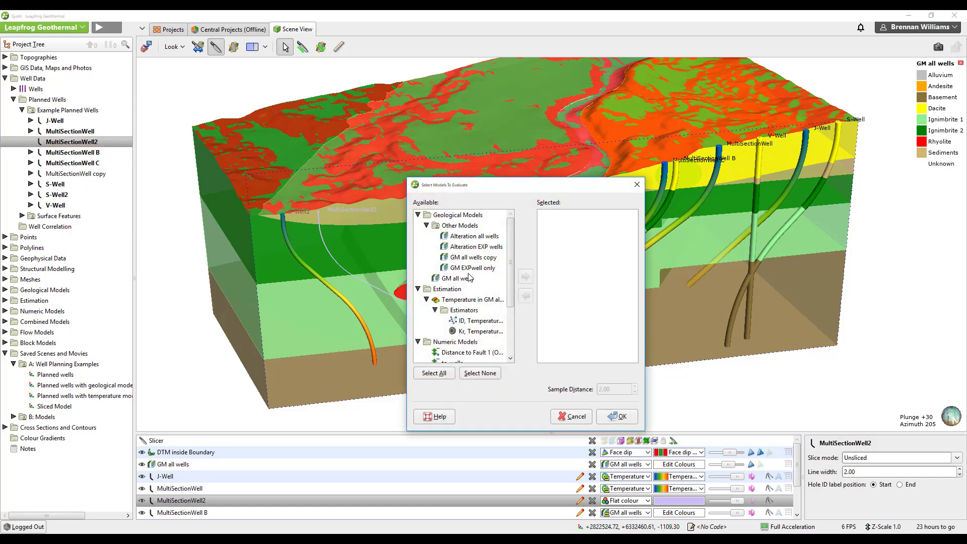
double_click(468, 279)
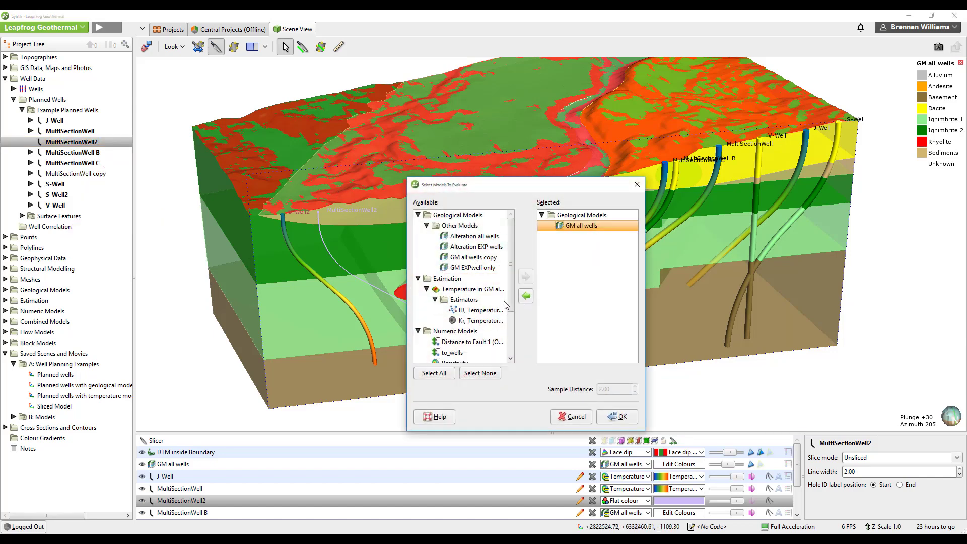
scroll(510, 305, "down", 3)
left_click(458, 304)
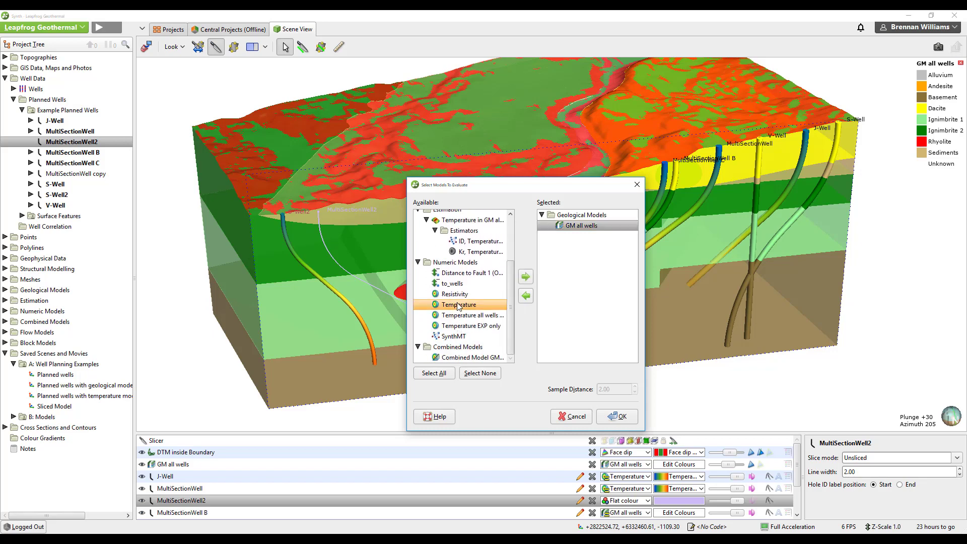
left_click_drag(458, 305, 583, 264)
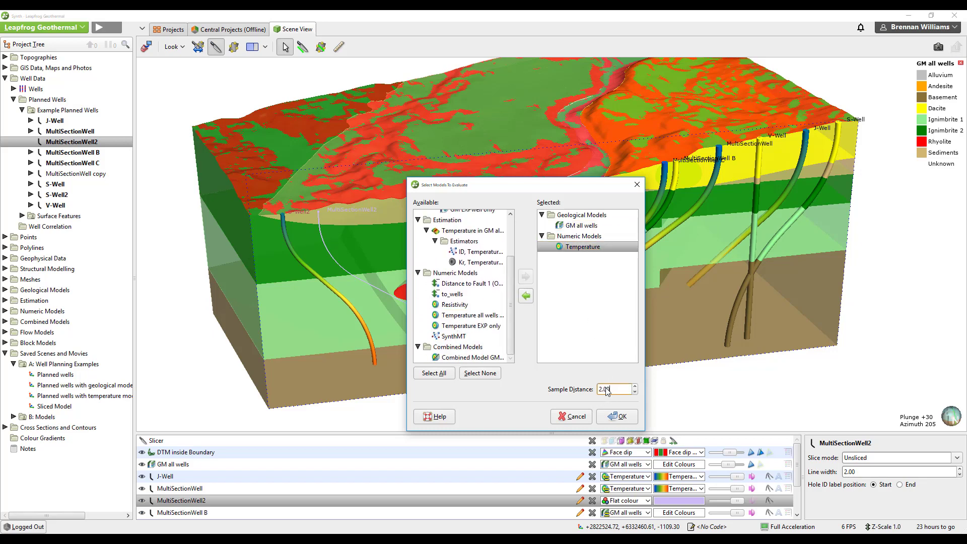
double_click(604, 391)
type("4")
type("0")
left_click(618, 418)
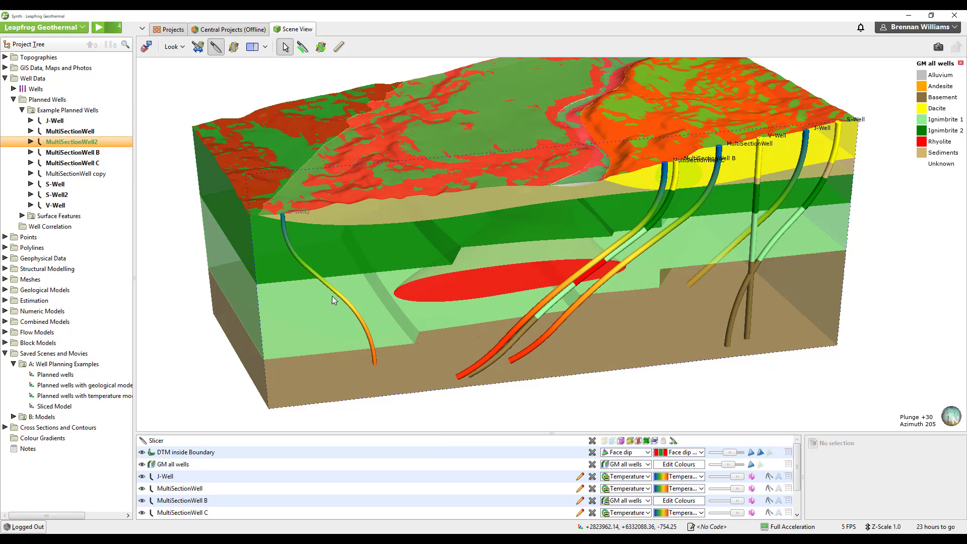
scroll(408, 452, "down", 3)
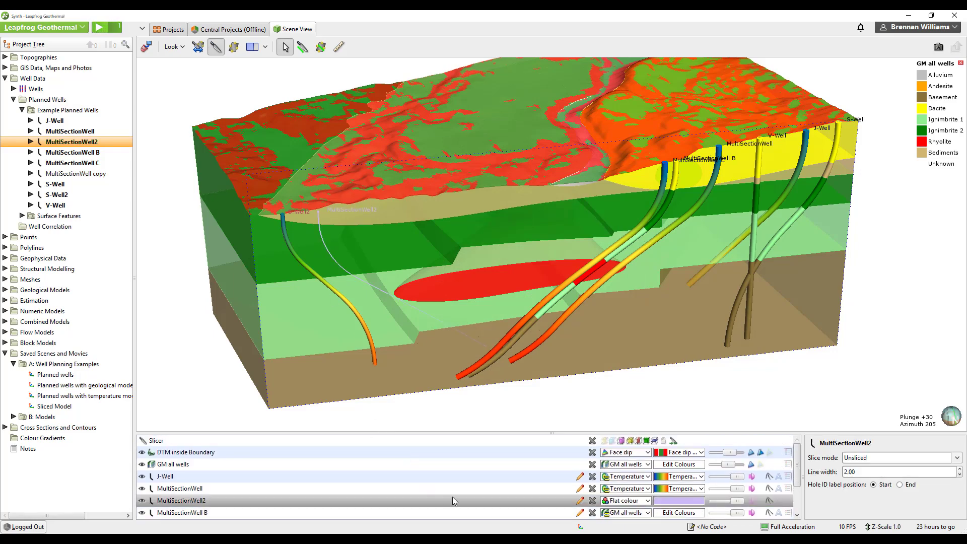
Colour MultiSectionWell2 by Temperature and draw it as a 70-radius thick tube.
left_click(618, 501)
left_click(626, 522)
left_click(752, 500)
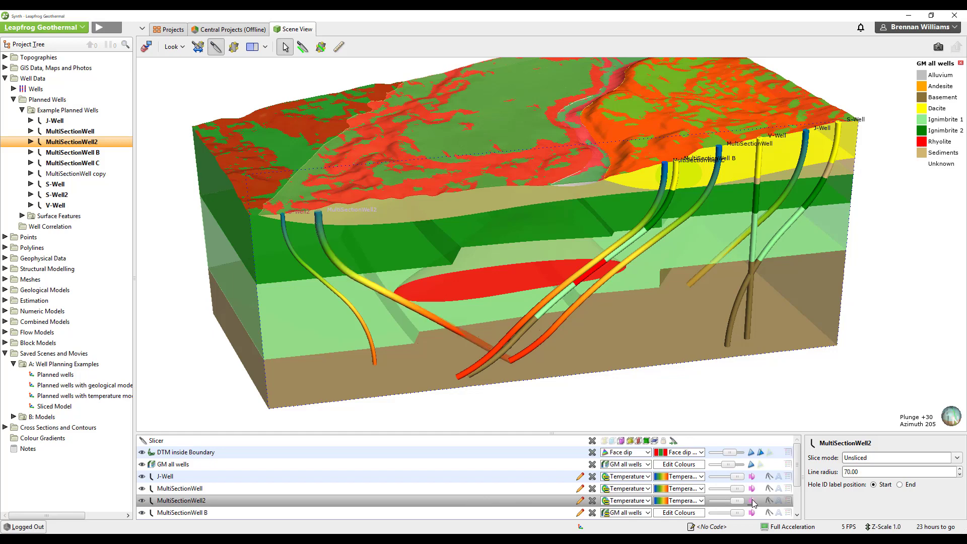